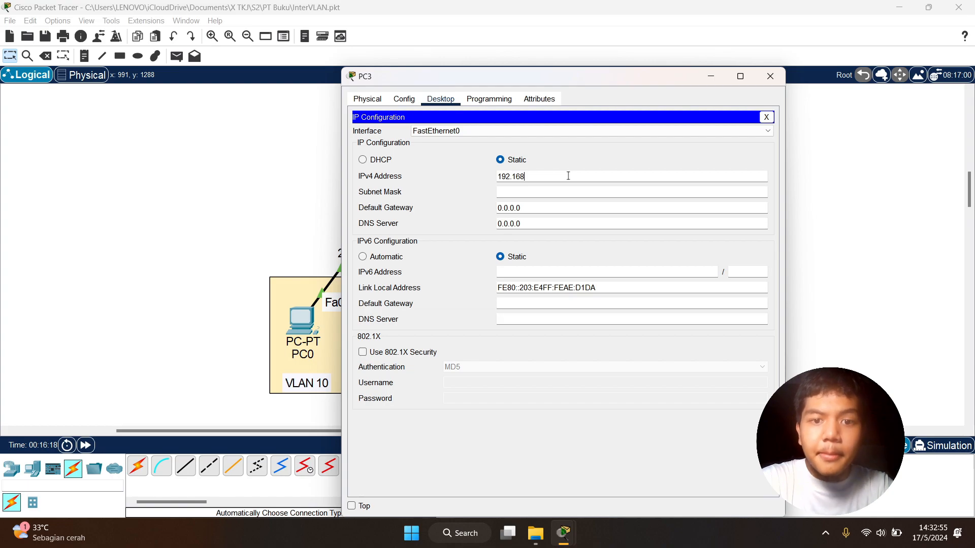
Give PC3 the static IPv4 address 192.168.20.1 with subnet mask 255.255.255.0 and close its configuration window.
key(BackSpace)
text(.)
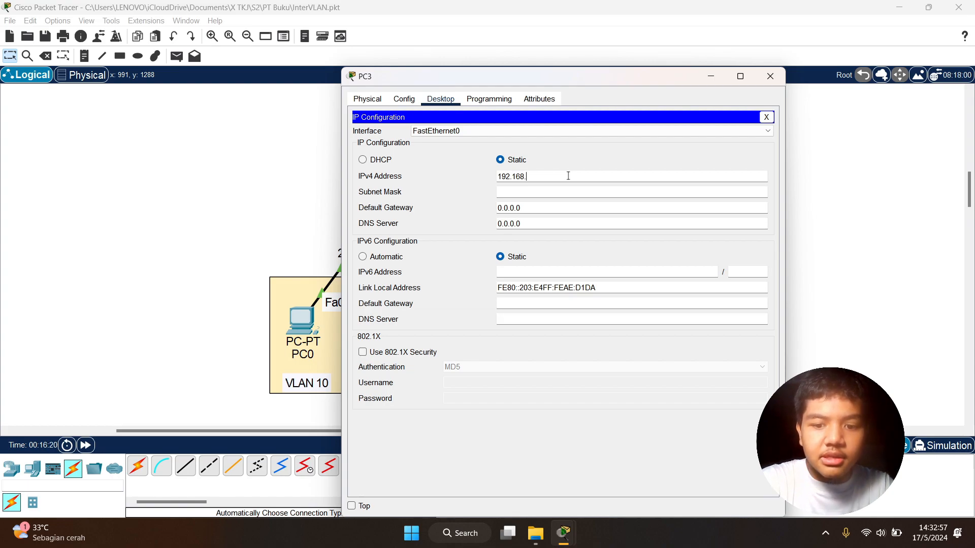
text(20.1)
key(Tab)
click(493, 406)
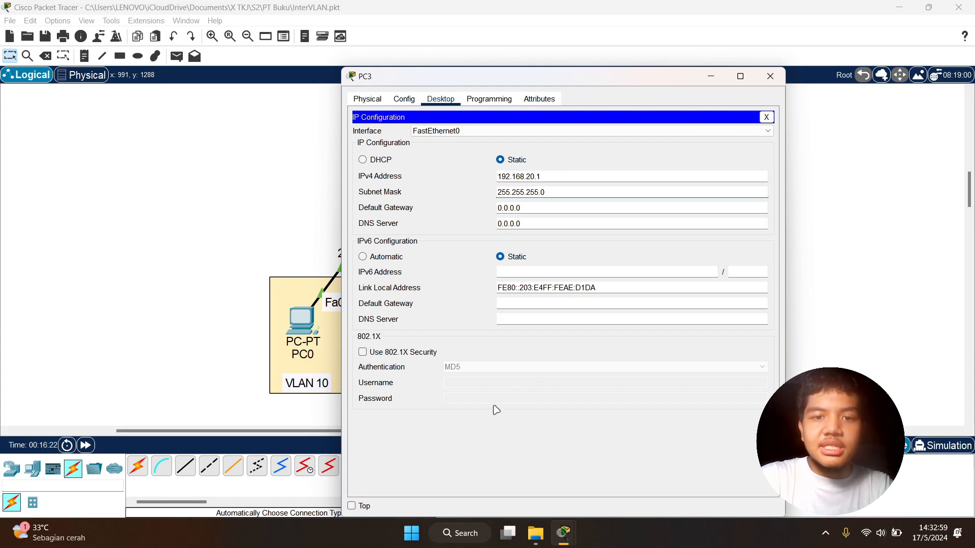
click(765, 118)
click(770, 76)
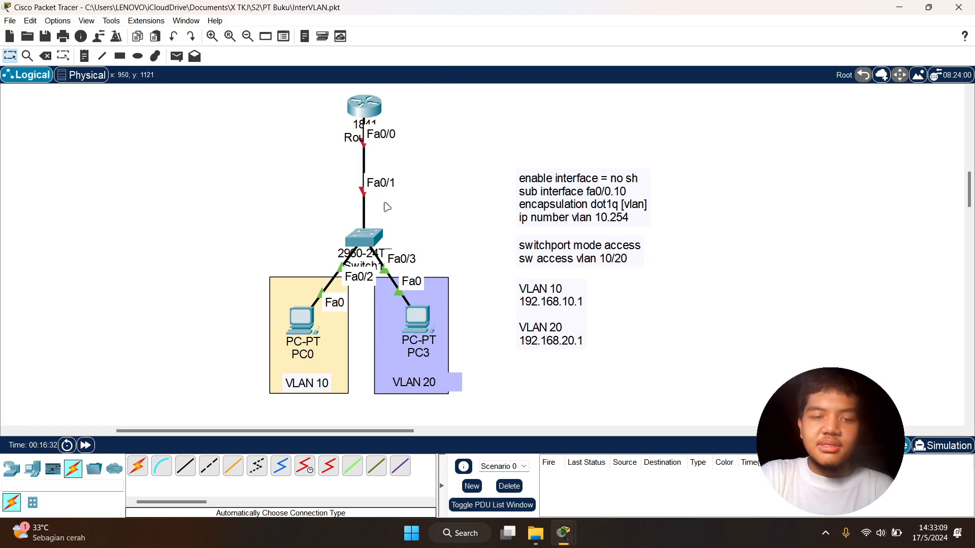
Open Switch1's command line and enter global configuration mode with en and conf t.
click(368, 236)
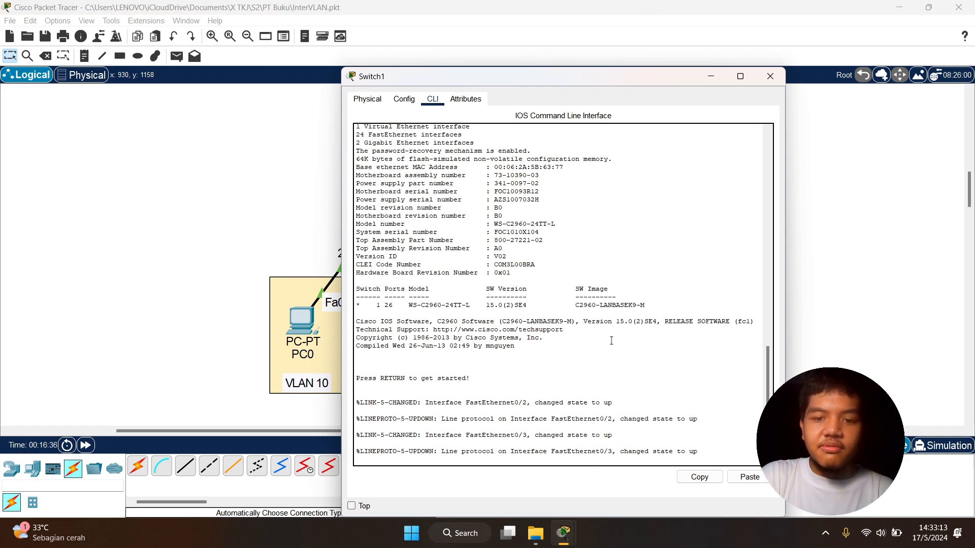
key(Return)
text(no)
key(Return)
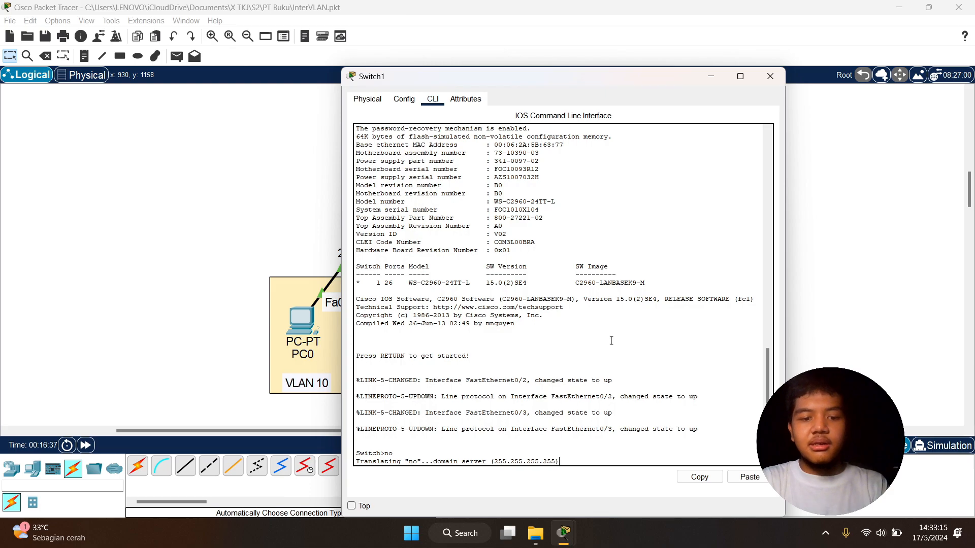
text(en)
key(Return)
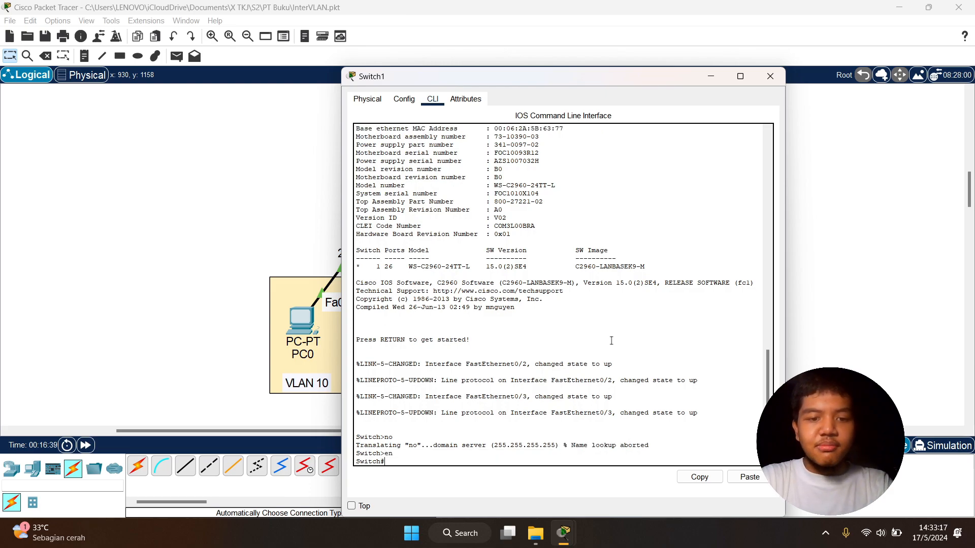
text(conf t)
key(Return)
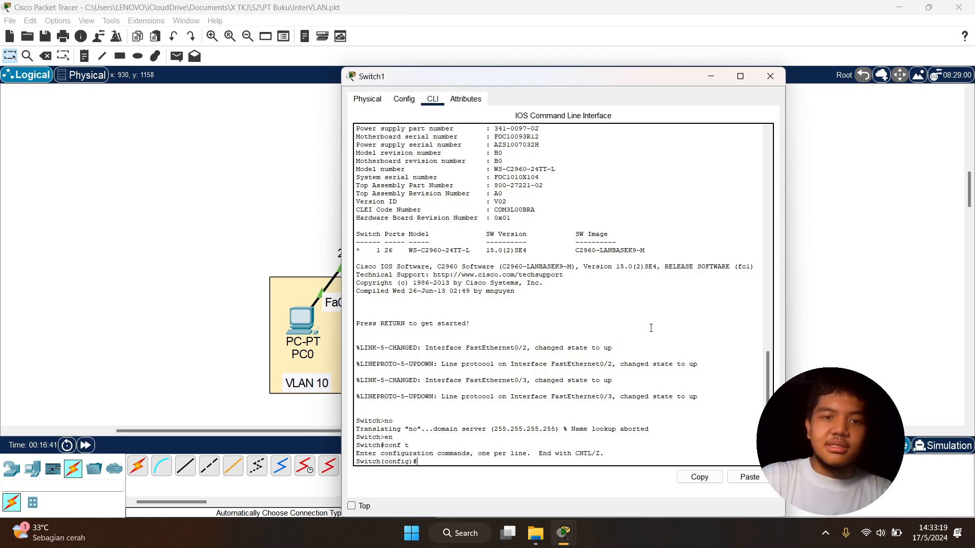
Place the Switch1 window beside the topology so that the devices and port labels stay uncovered.
drag(588, 76, 466, 60)
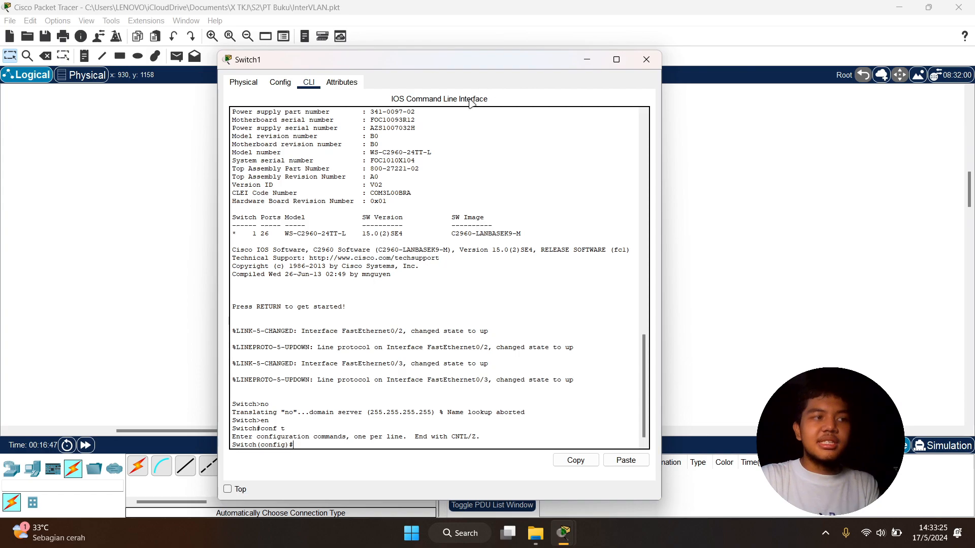
click(287, 428)
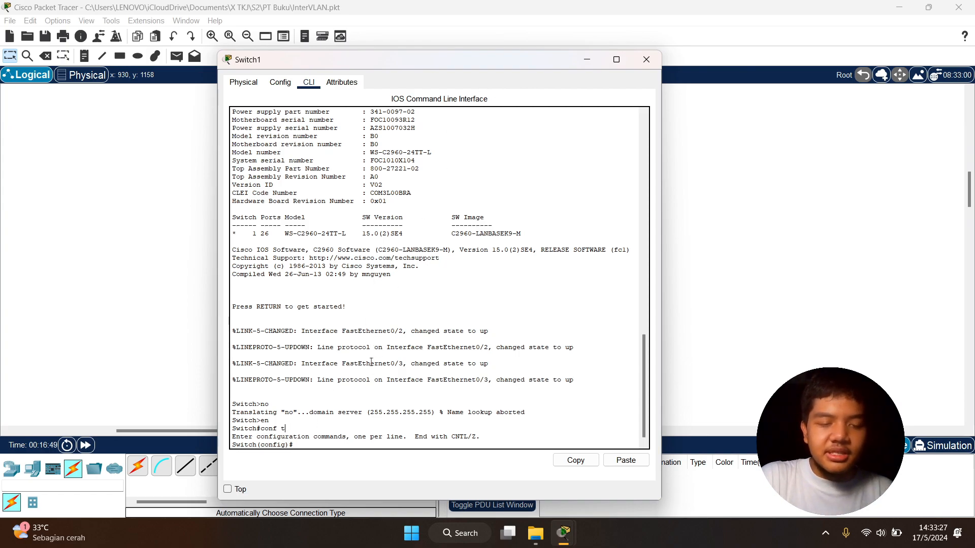
drag(232, 420, 286, 429)
click(311, 445)
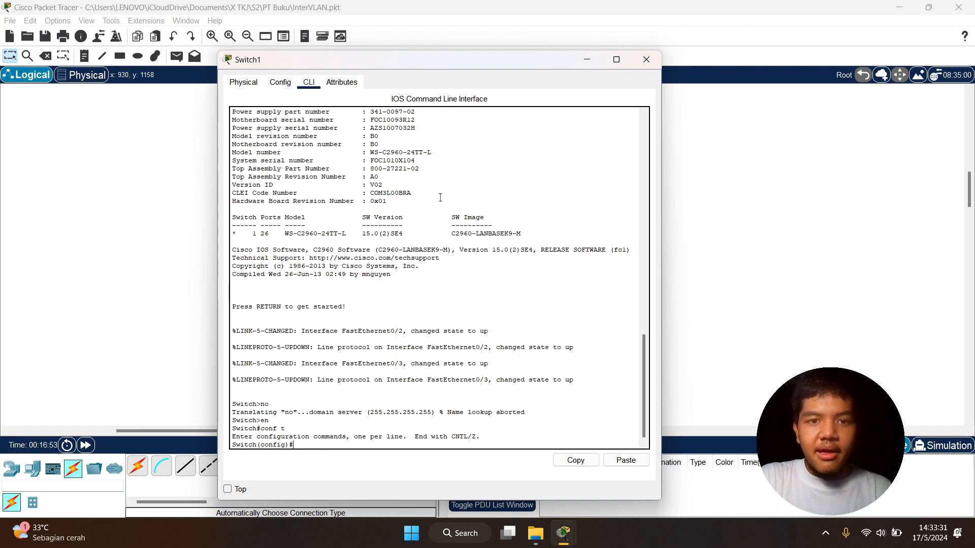
drag(461, 66, 401, 62)
click(811, 188)
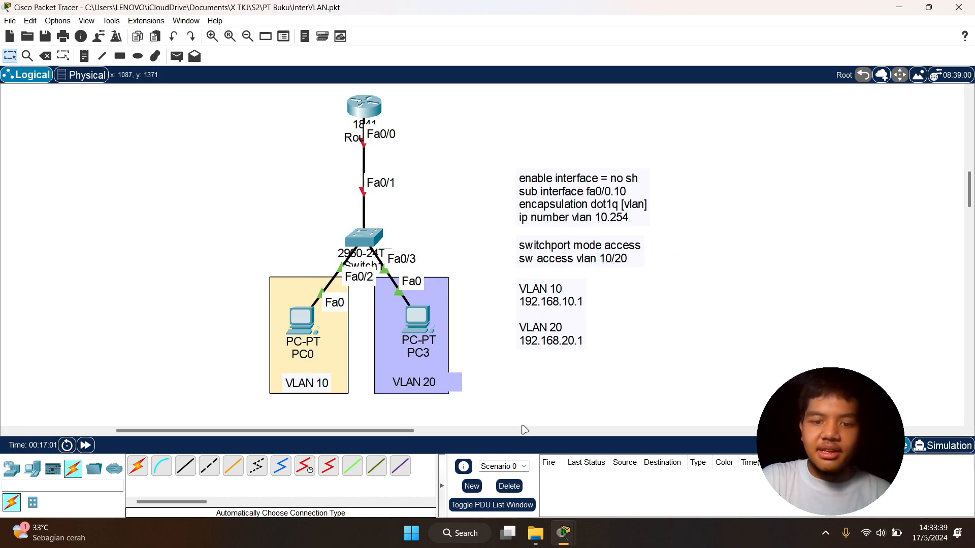
mouse_move(563, 533)
click(670, 457)
drag(446, 68, 773, 70)
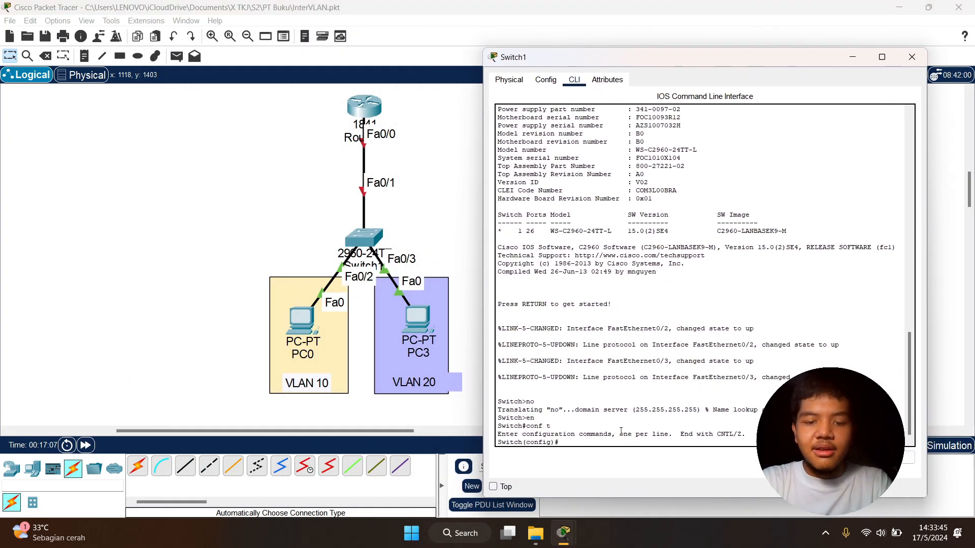
text(f)
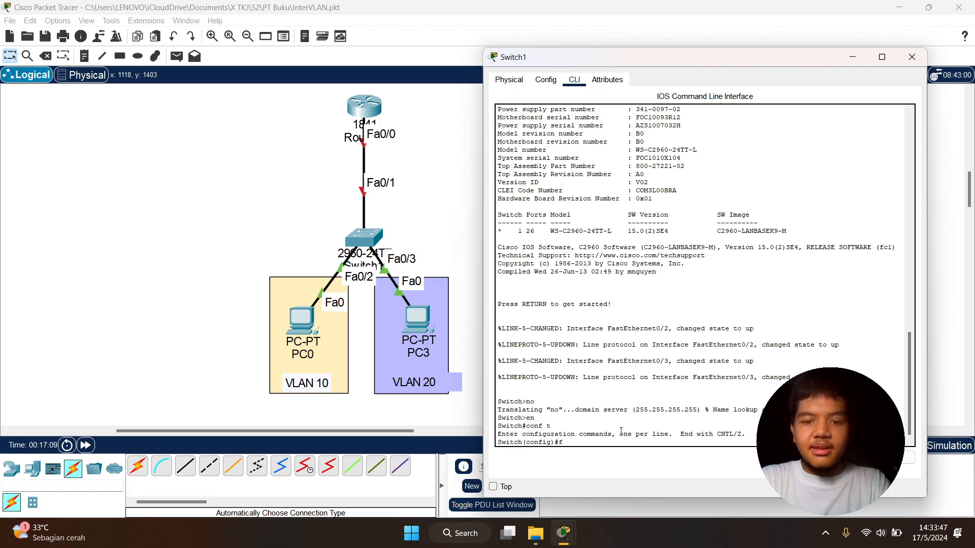
text(ig)#int fa0/1)
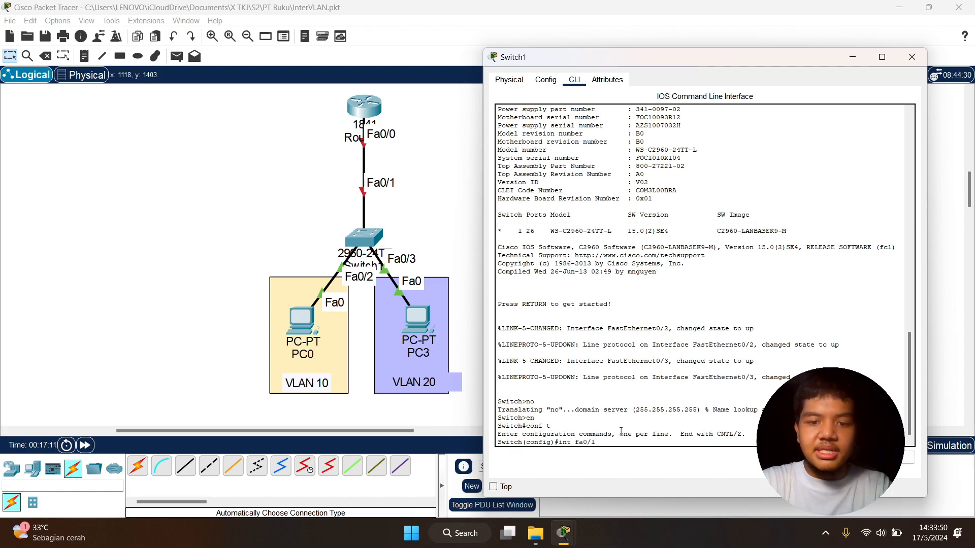
key(Return)
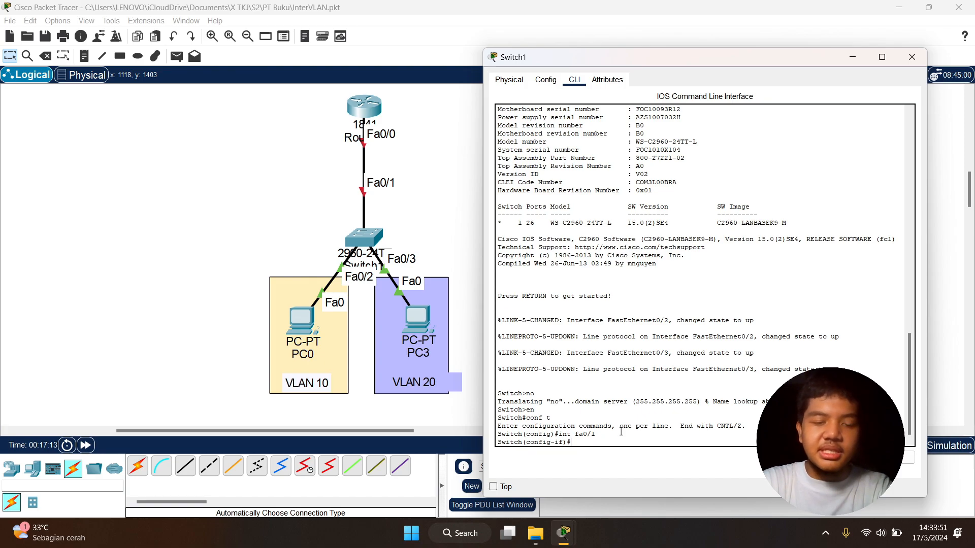
text(ex)
key(Return)
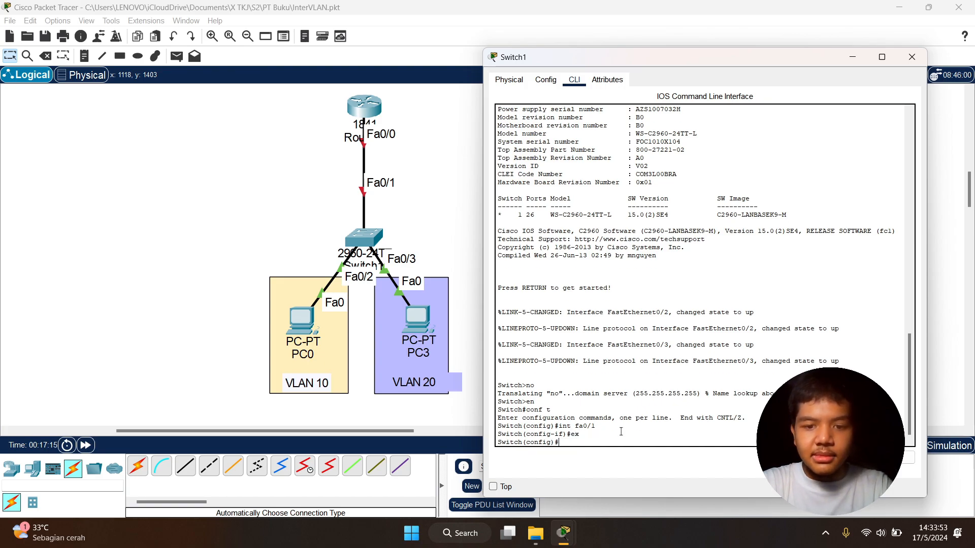
Enter the configuration of interface fa0/2 on Switch1 and set its switchport mode to access.
text(int fa0/2)
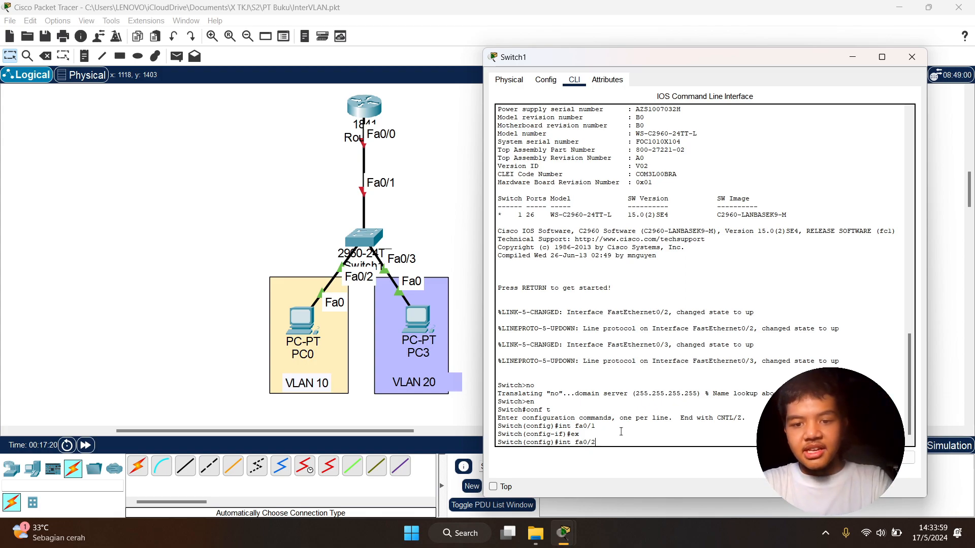
key(Return)
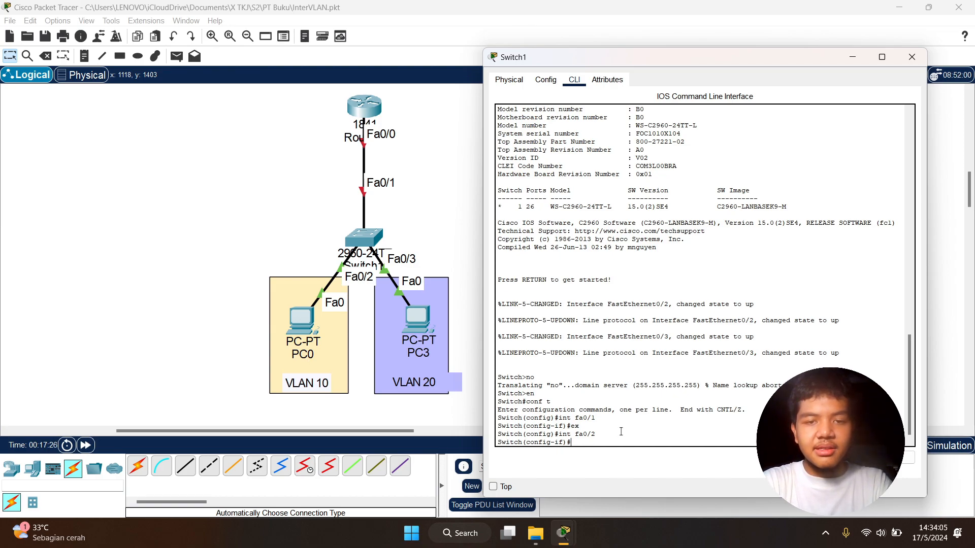
text(sw)
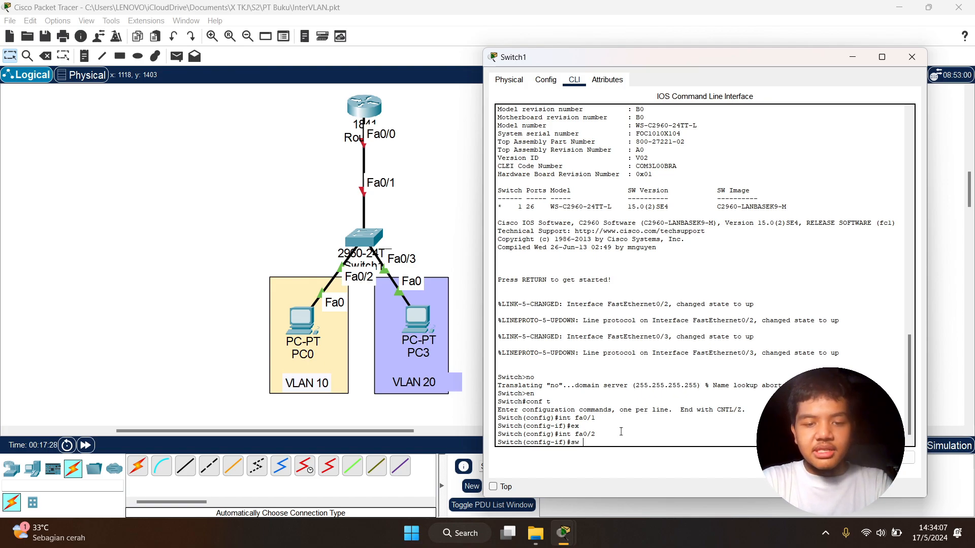
text( mode acc)
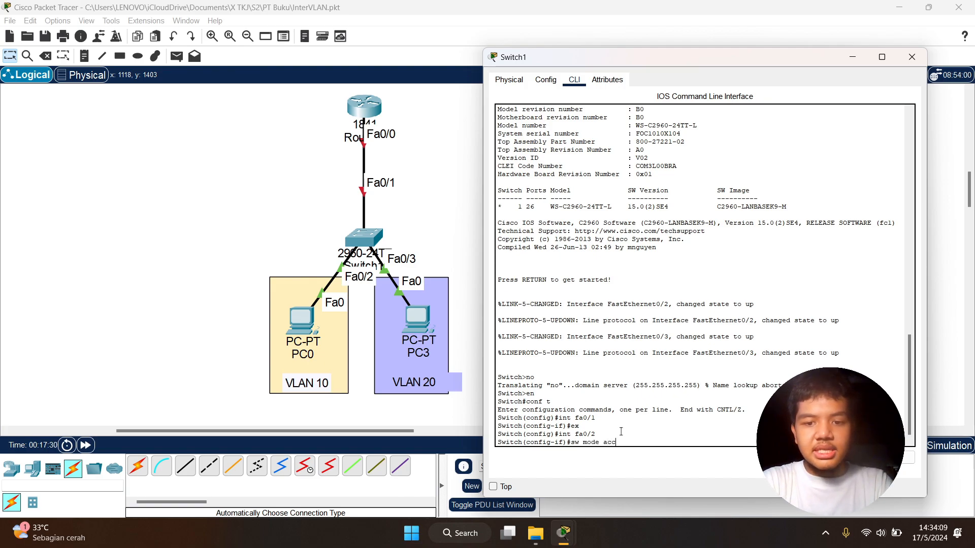
key(Tab)
key(Return)
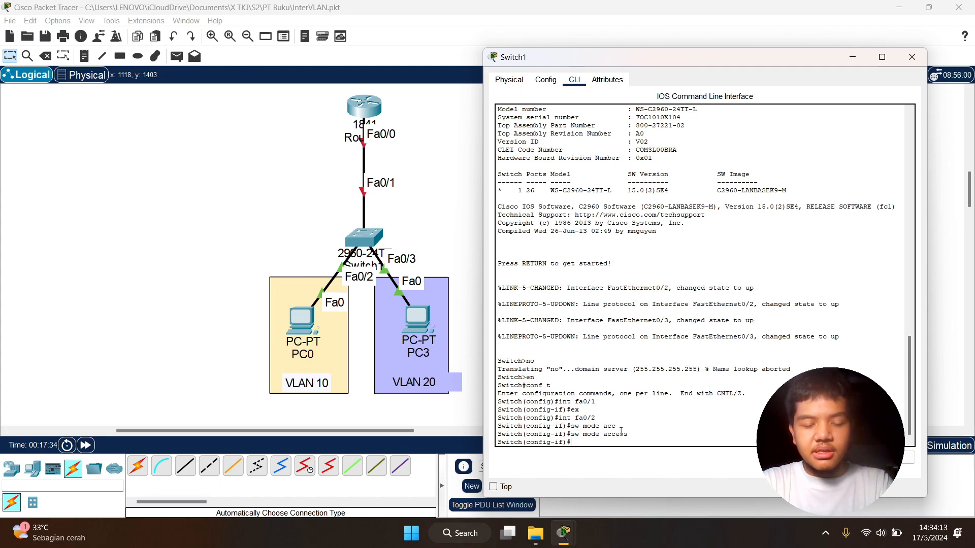
Assign switch port fa0/2 to access VLAN 10.
text(sw ac)
key(Tab)
text(vlan 10)
key(Return)
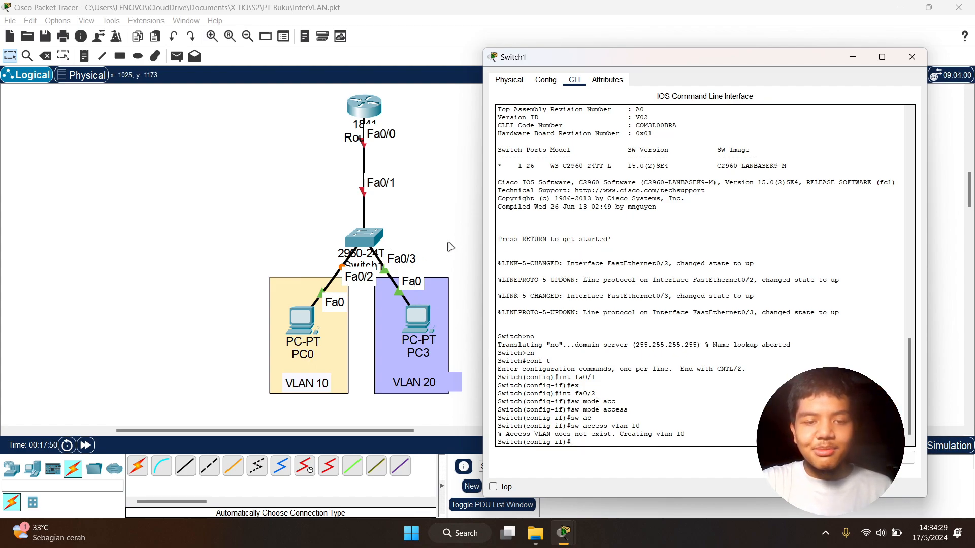
key(Return)
key(Return)
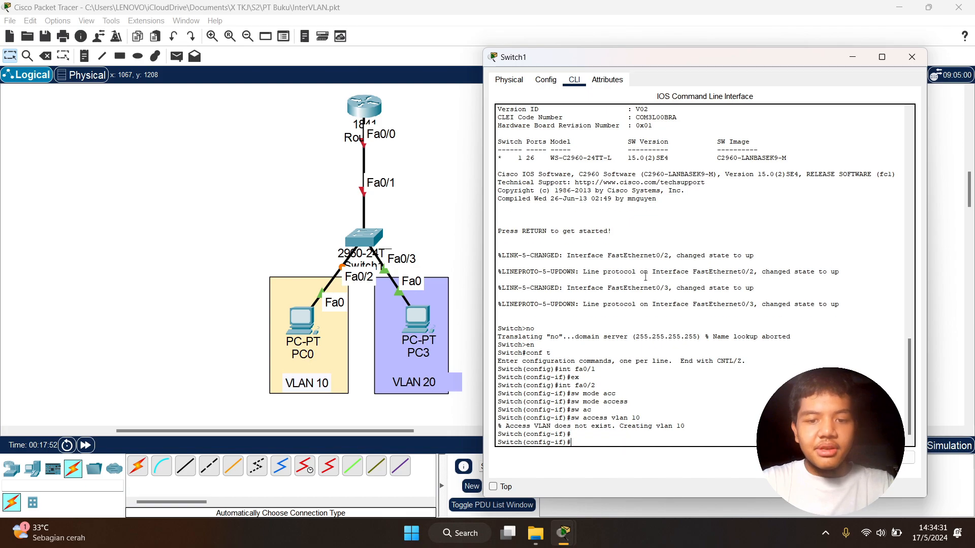
Switch to the configuration of interface fa0/3 and set its switchport mode to access.
text(int fa0/)
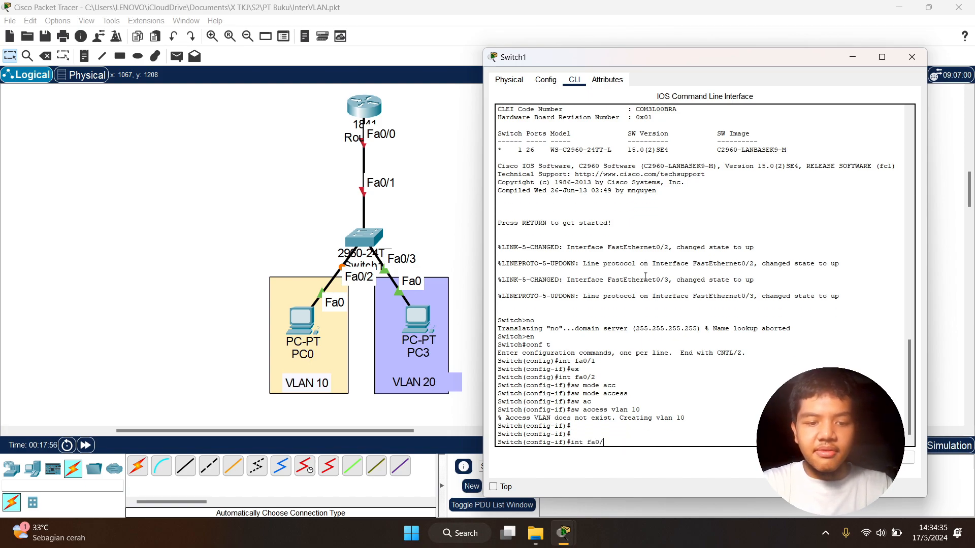
text(3)
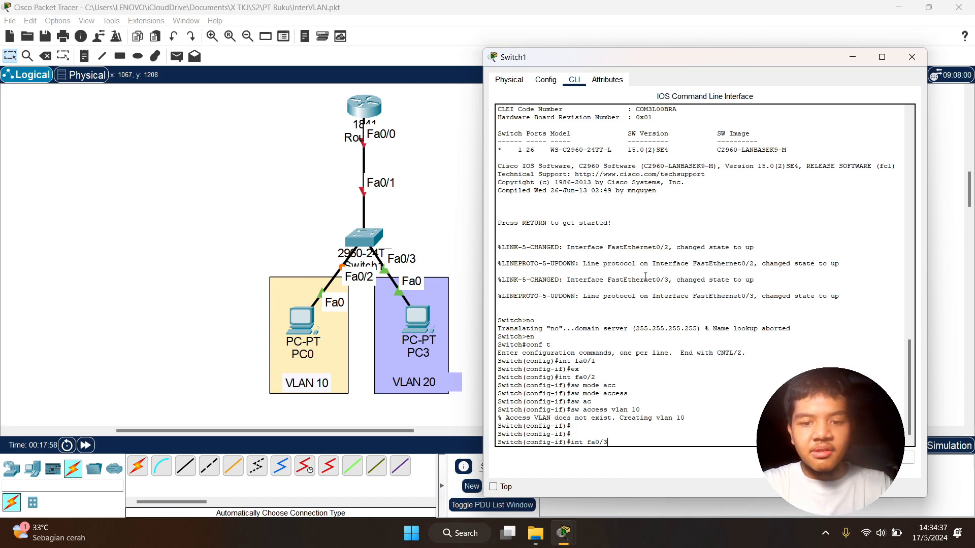
key(Return)
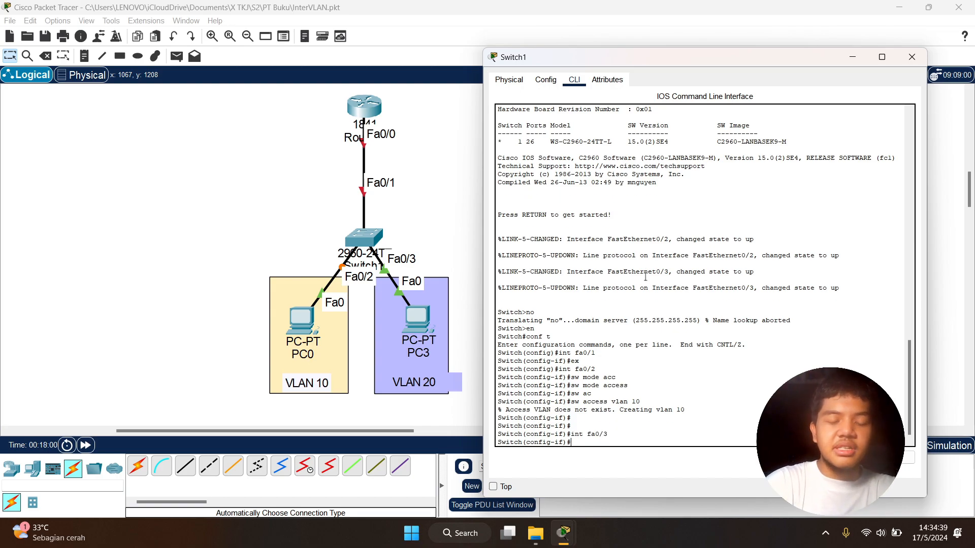
text(sw )
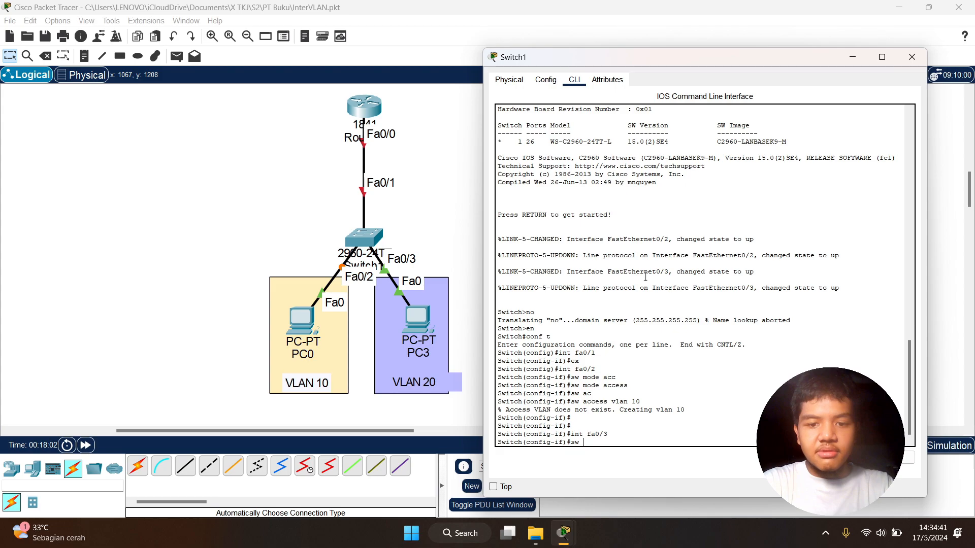
text(mode acc)
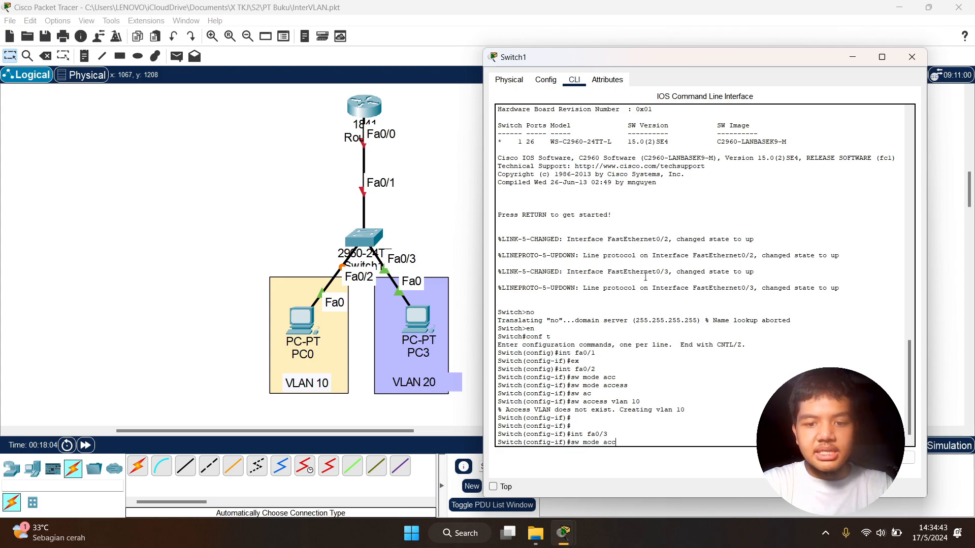
key(Tab)
key(Return)
Assign switch port fa0/3 to access VLAN 20.
text(sw )
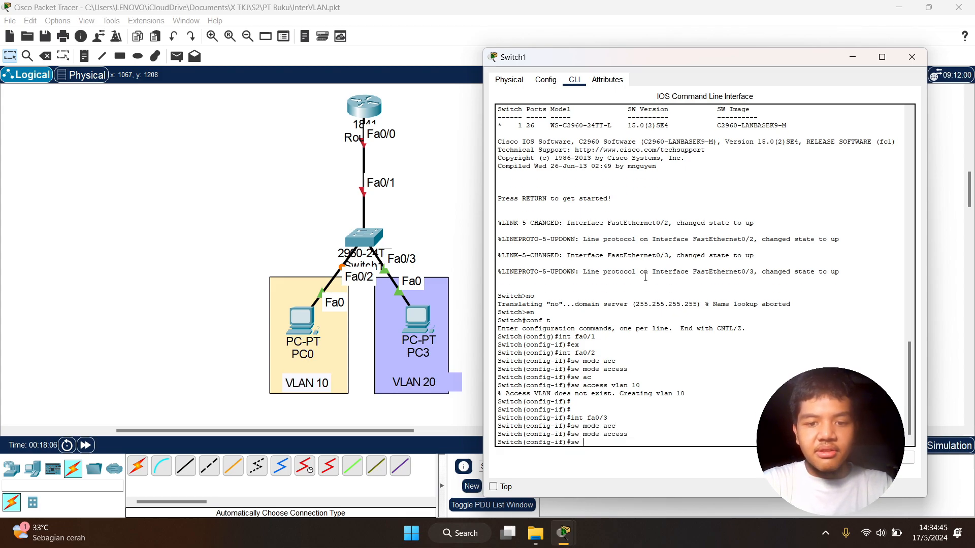
text(acc)
key(Tab)
text(vlan 20)
key(Return)
key(Return)
key(Return)
key(Return)
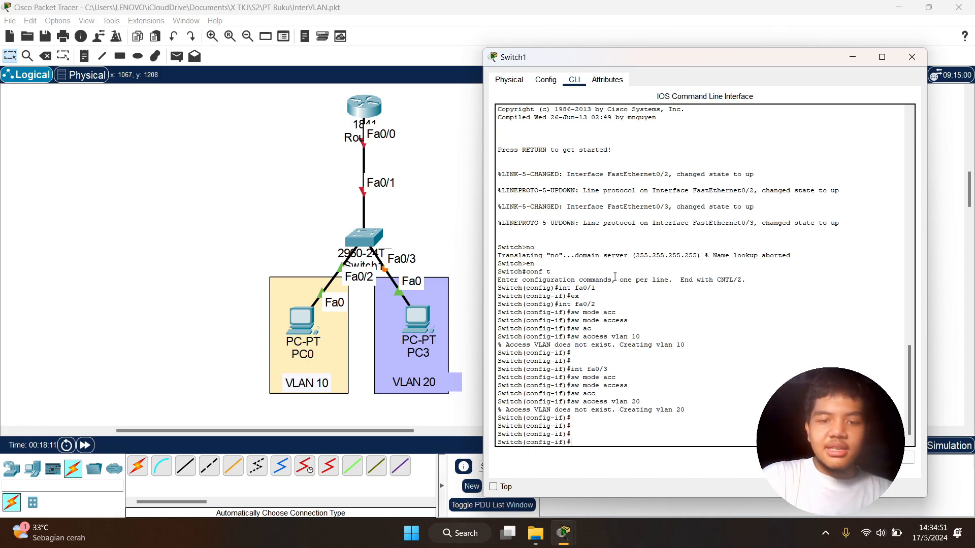
Examine the access mode and VLAN commands entered for ports fa0/2 and fa0/3 in Switch1's command line.
drag(510, 409, 614, 410)
click(601, 435)
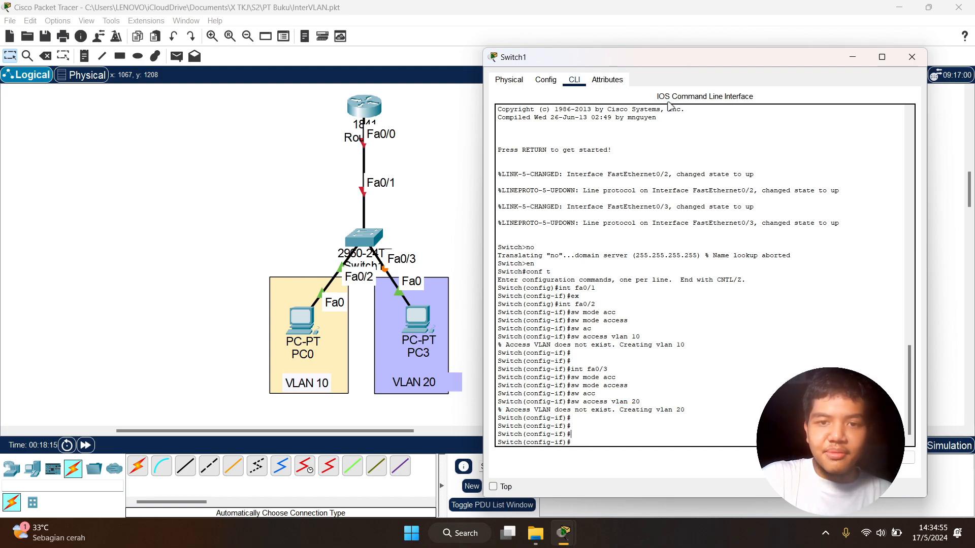
drag(689, 65, 649, 48)
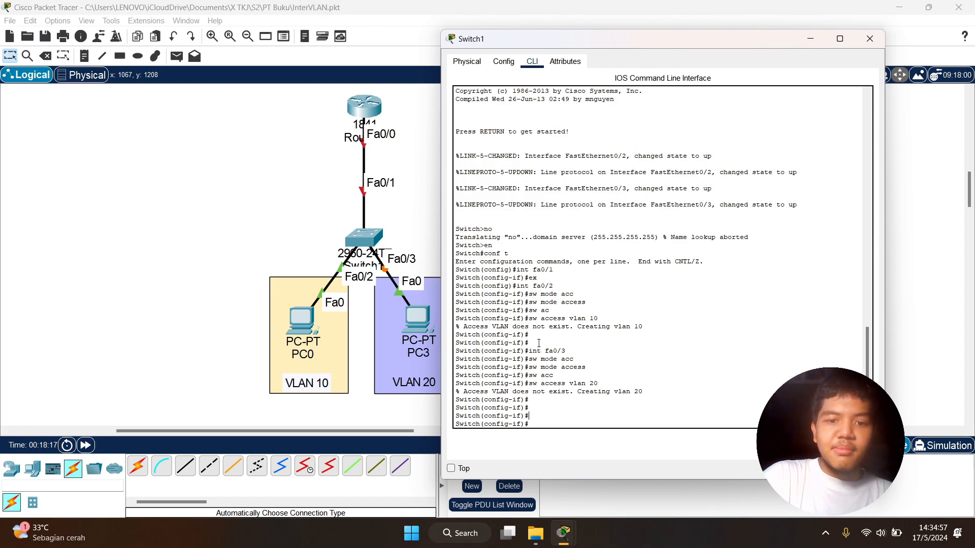
drag(500, 359, 569, 367)
click(585, 372)
click(552, 382)
drag(568, 319, 601, 320)
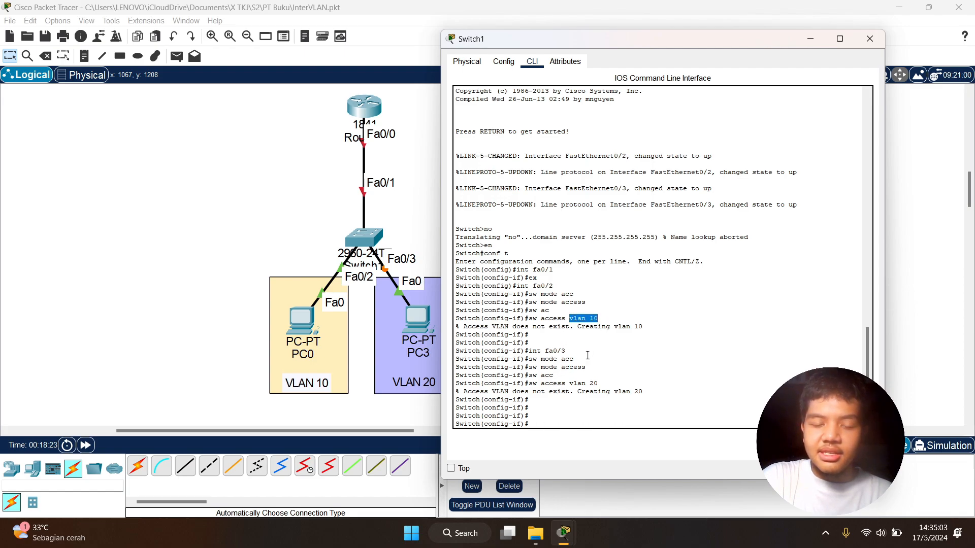
click(557, 421)
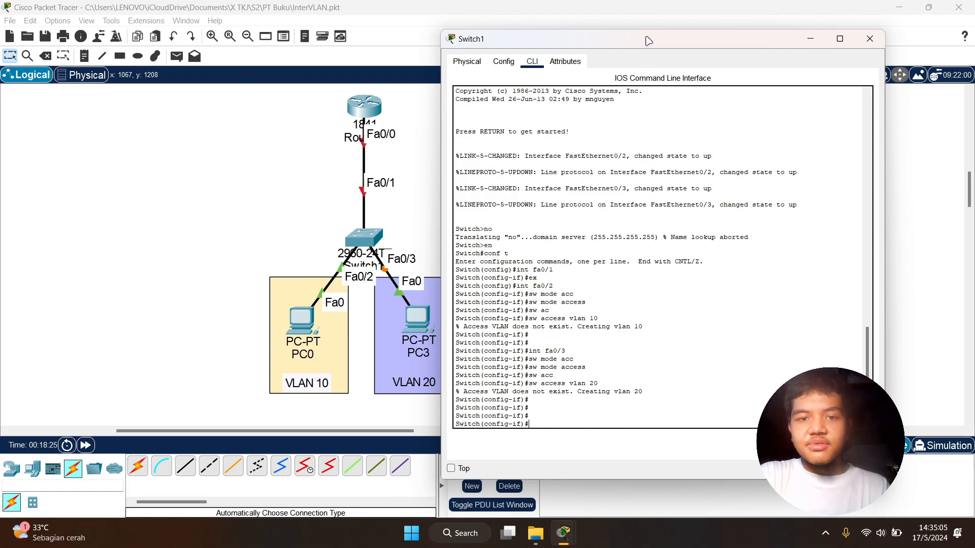
drag(646, 38, 697, 39)
click(611, 414)
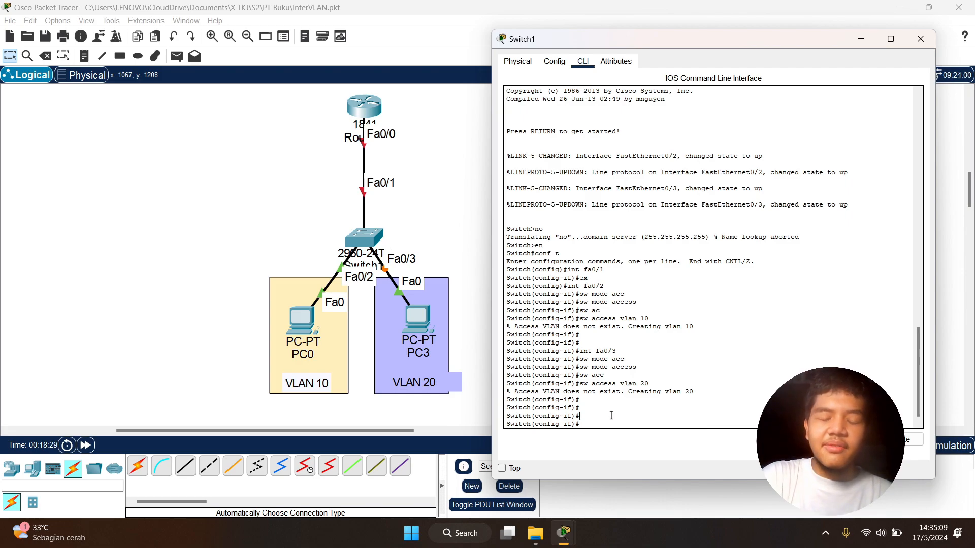
Enter VLAN 10 configuration on Switch1 and name the VLAN tekaje.
key(Return)
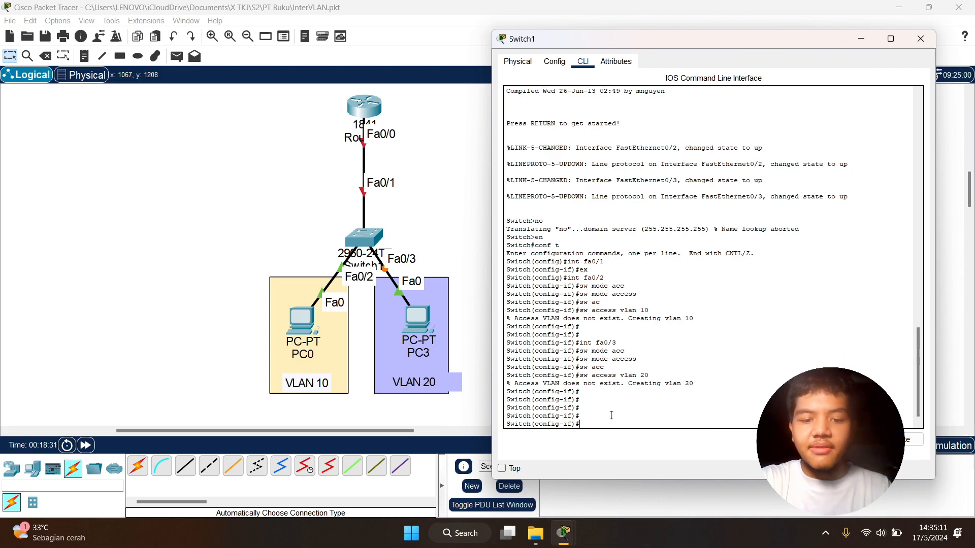
text(vlan 10)
key(Return)
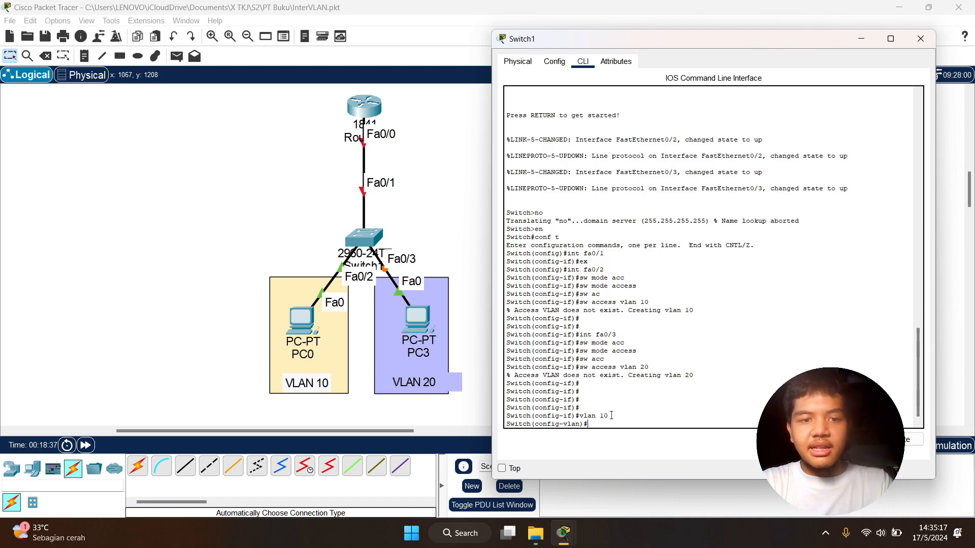
text(name )
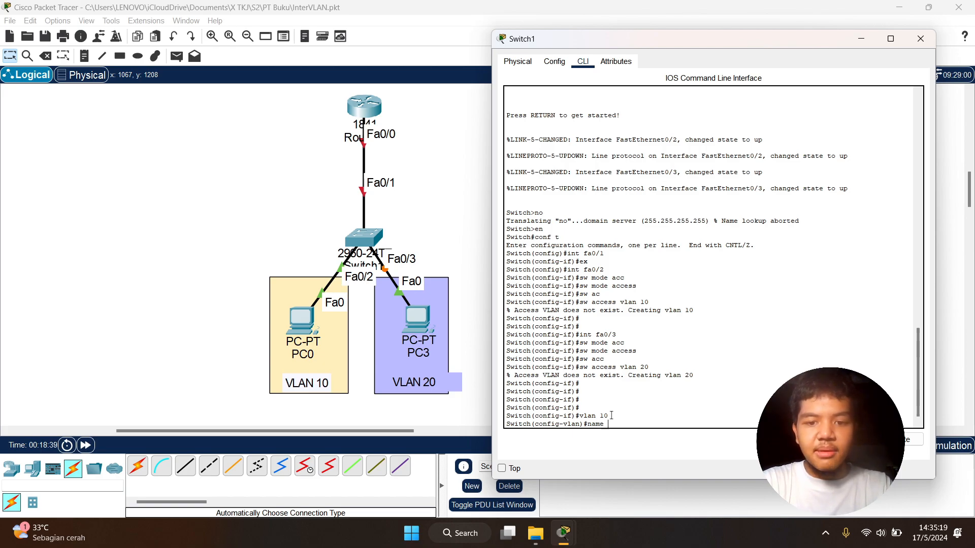
text(tekaje)
key(Return)
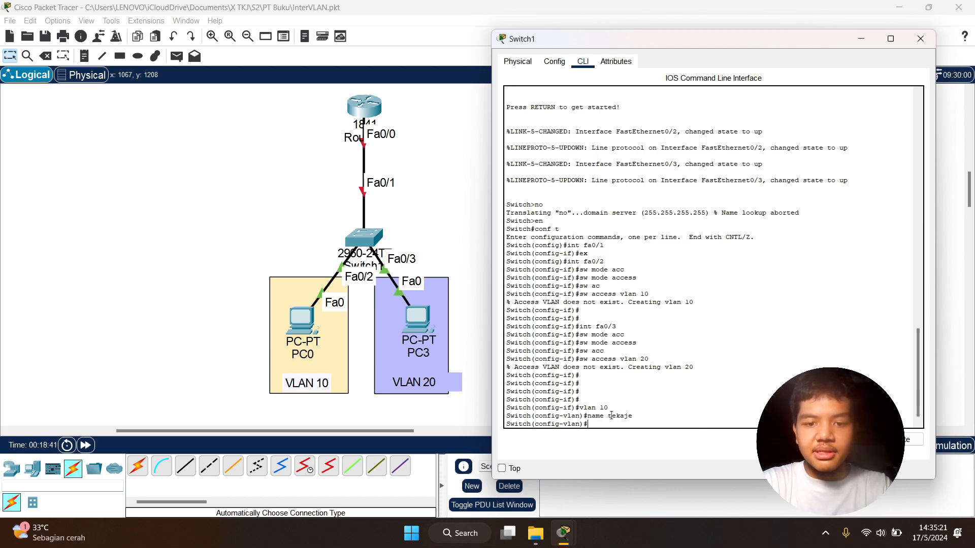
Enter VLAN 20 configuration on Switch1, name the VLAN dekafi, and return to the topology workspace.
text(vlan 20)
key(Return)
text(na)
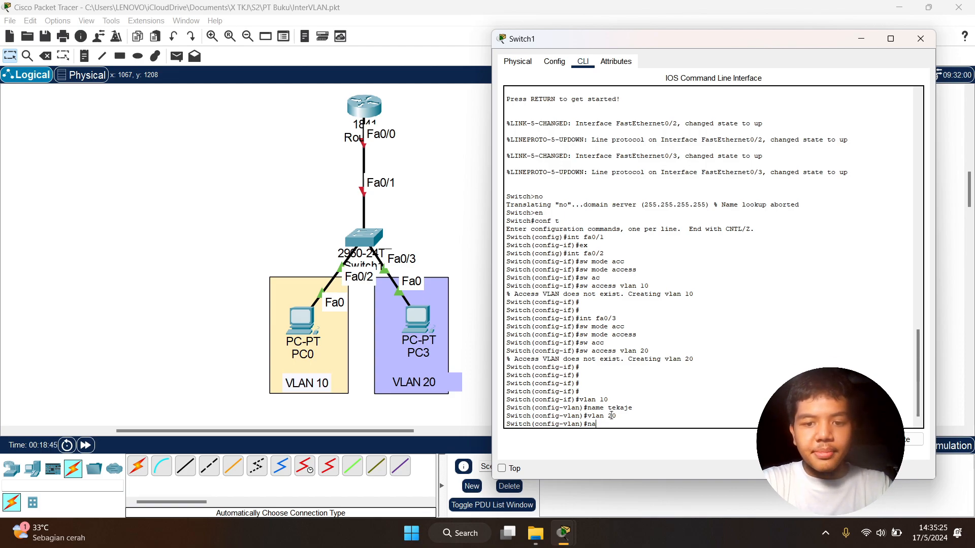
text(me dekafi)
key(Return)
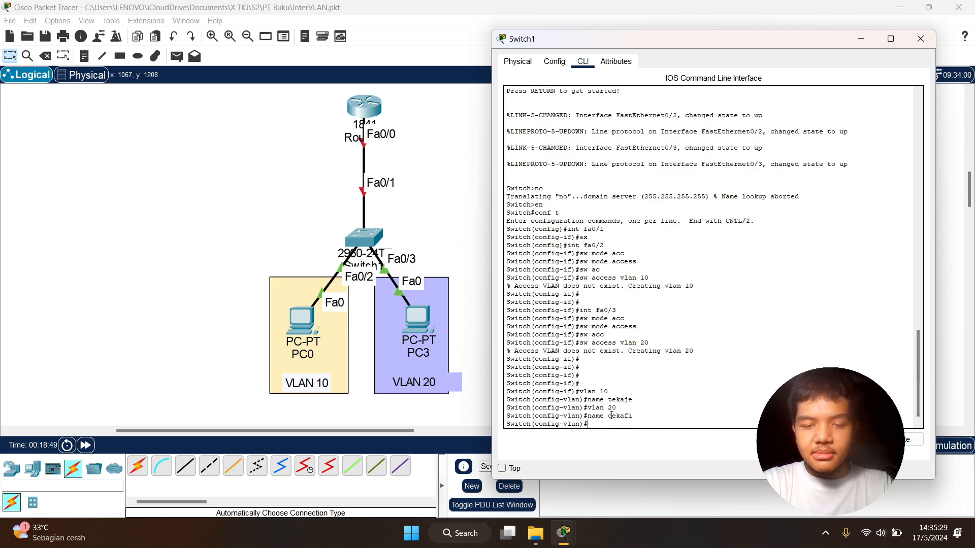
click(446, 237)
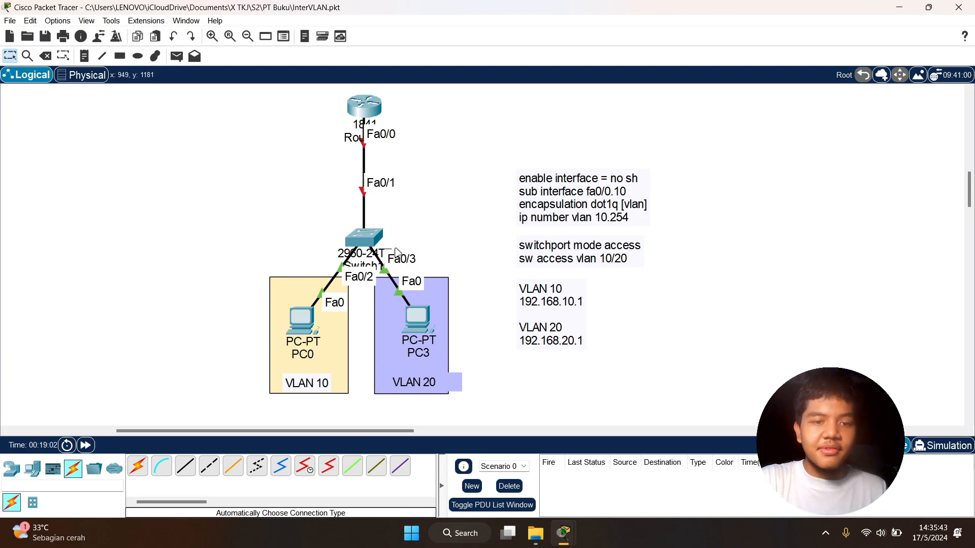
Open Router1's command line and answer no to the initial configuration dialog.
click(374, 107)
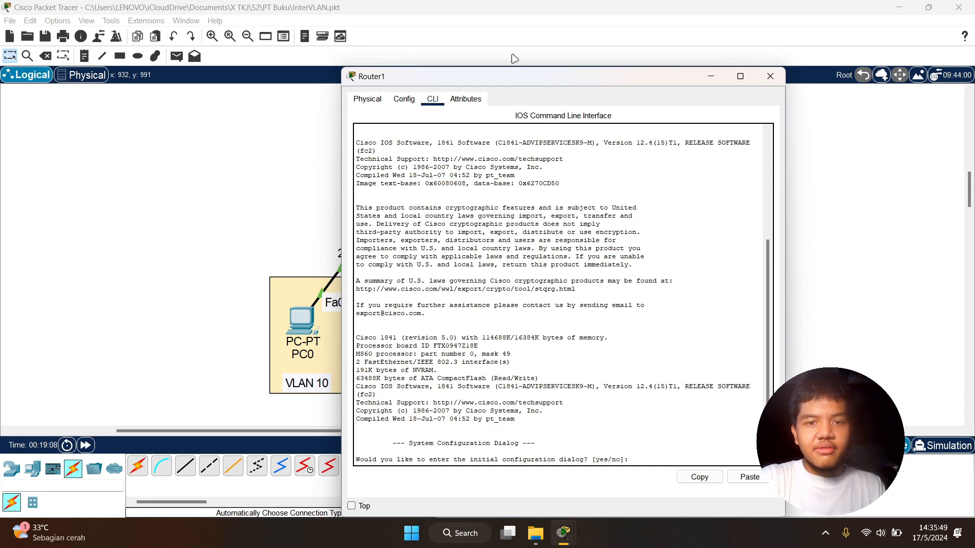
drag(528, 77, 603, 50)
drag(450, 430, 668, 432)
click(715, 432)
text(no)
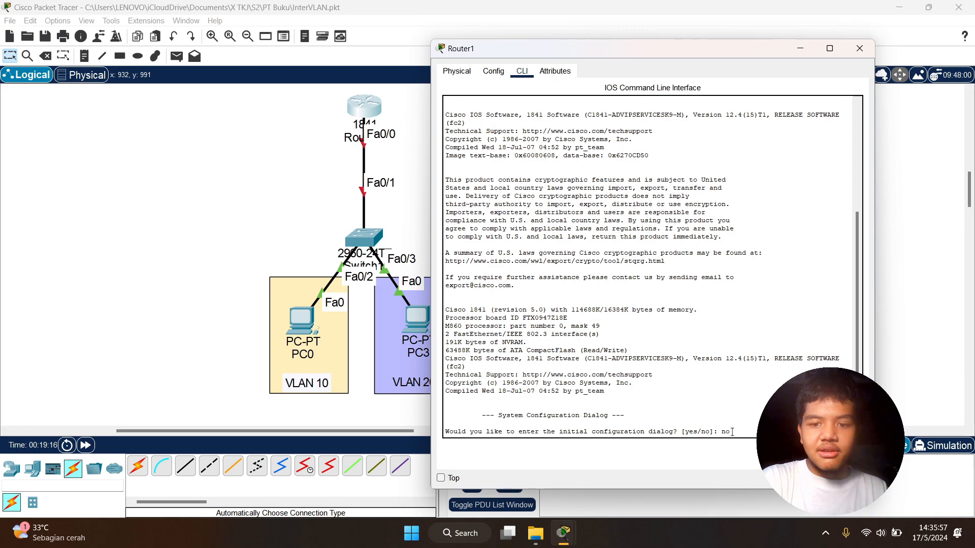
key(Return)
key(Return)
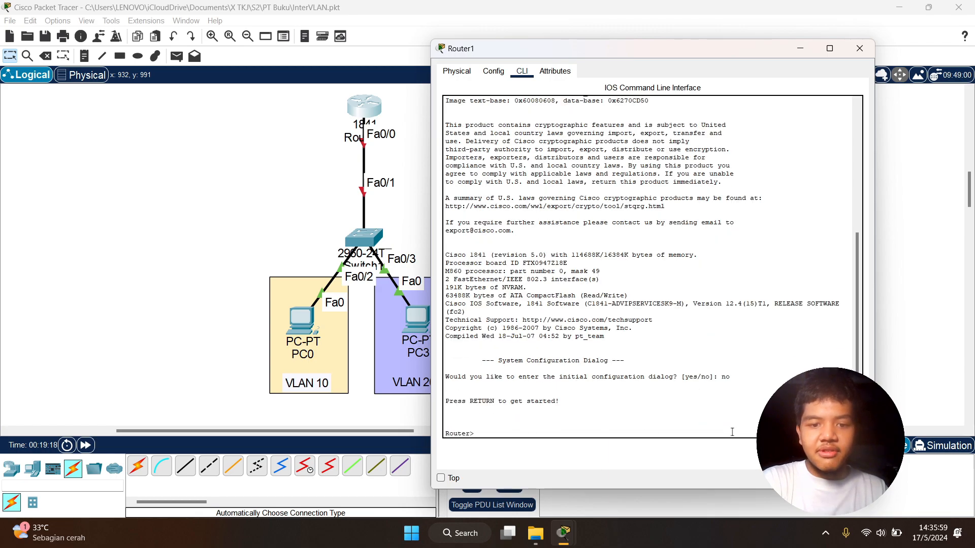
Enter privileged mode on Router1 and switch to global configuration mode.
text(ebn)
key(Return)
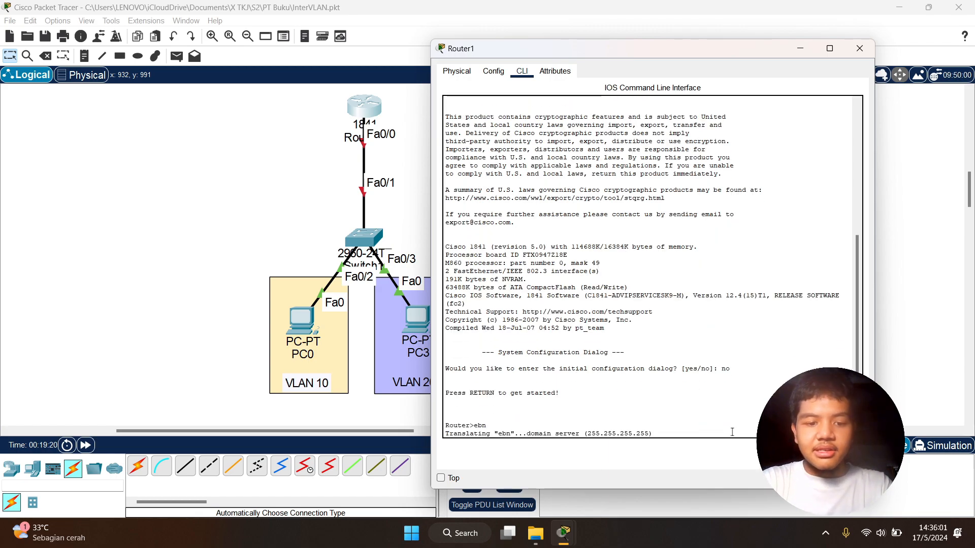
key(ctrl+shift+6)
text(en)
key(Return)
text(conf t)
key(Return)
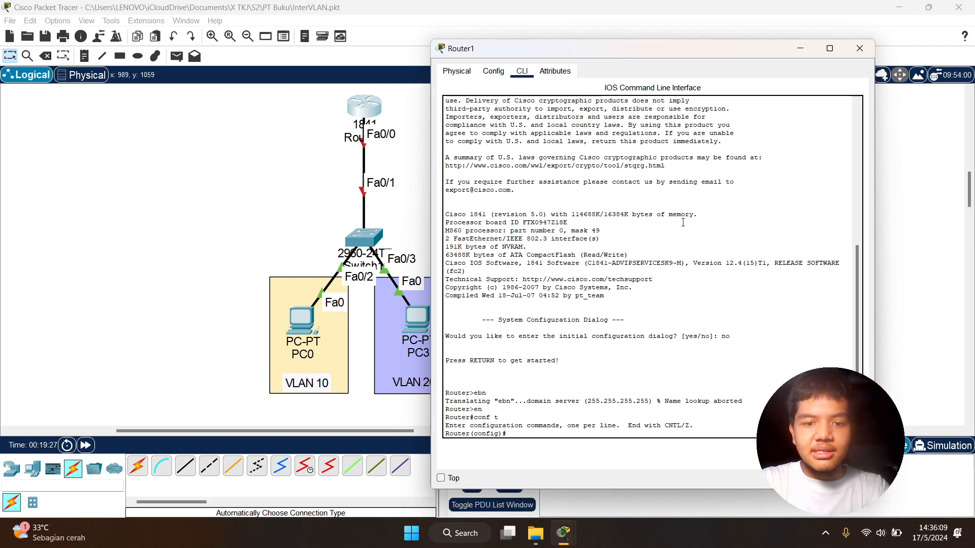
Enable Router1's interface fa0/0 with the no shutdown command.
text(int fa0/0)
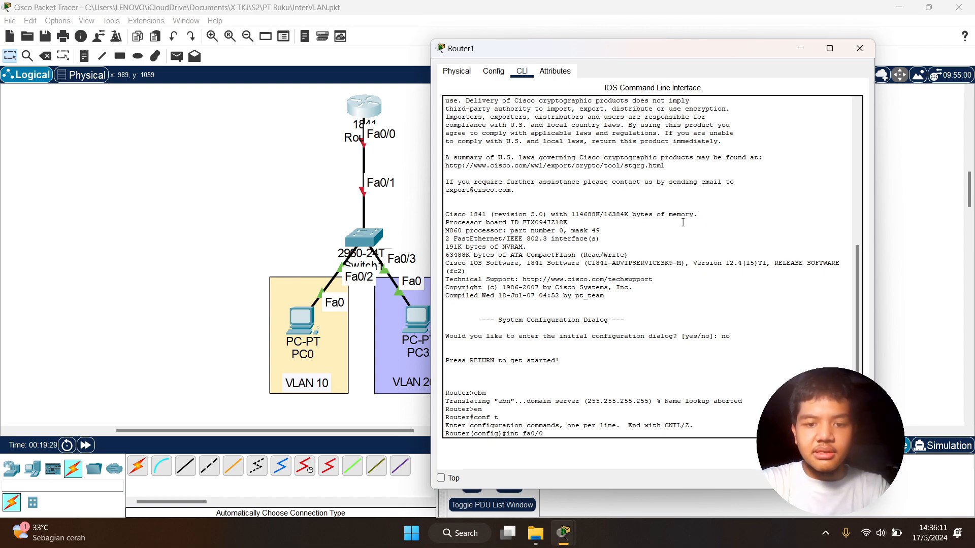
key(Return)
text(no sh)
key(Return)
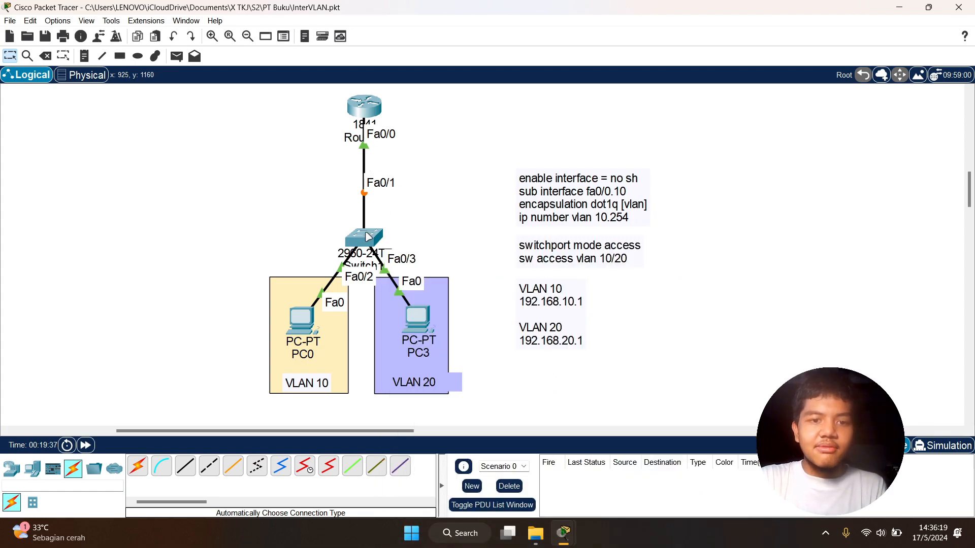
Return to Switch1's command line and exit VLAN configuration to global configuration mode.
click(366, 237)
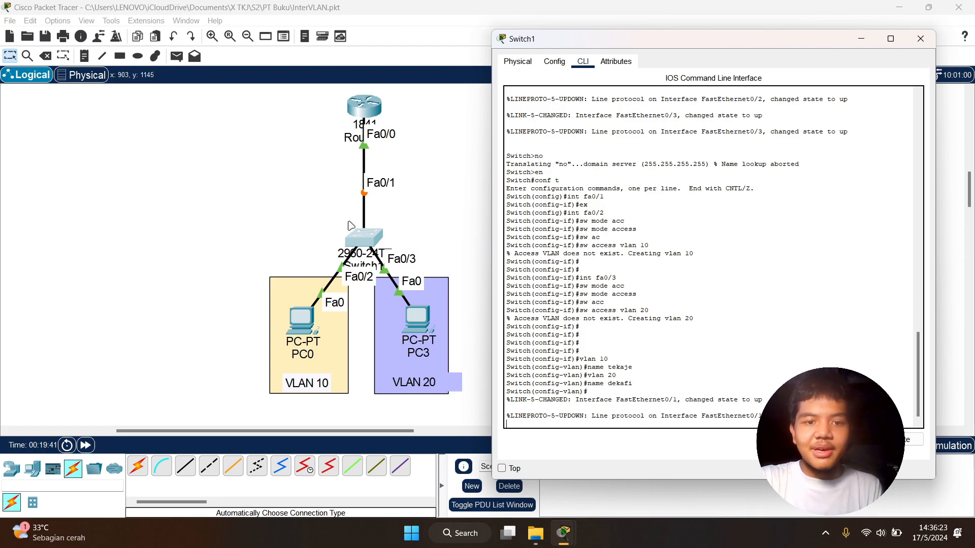
text(\)
key(Return)
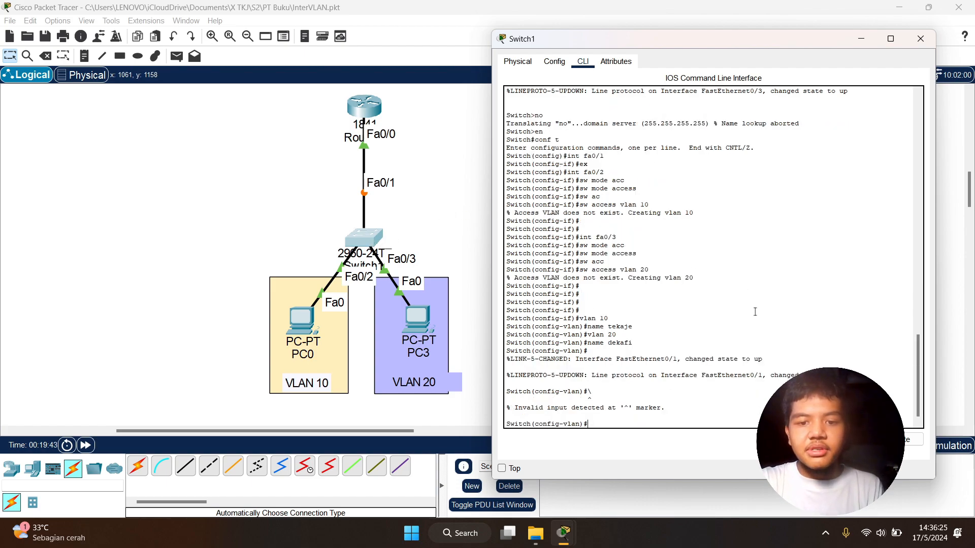
key(Return)
key(Return)
key(Return)
text(ex)
key(Return)
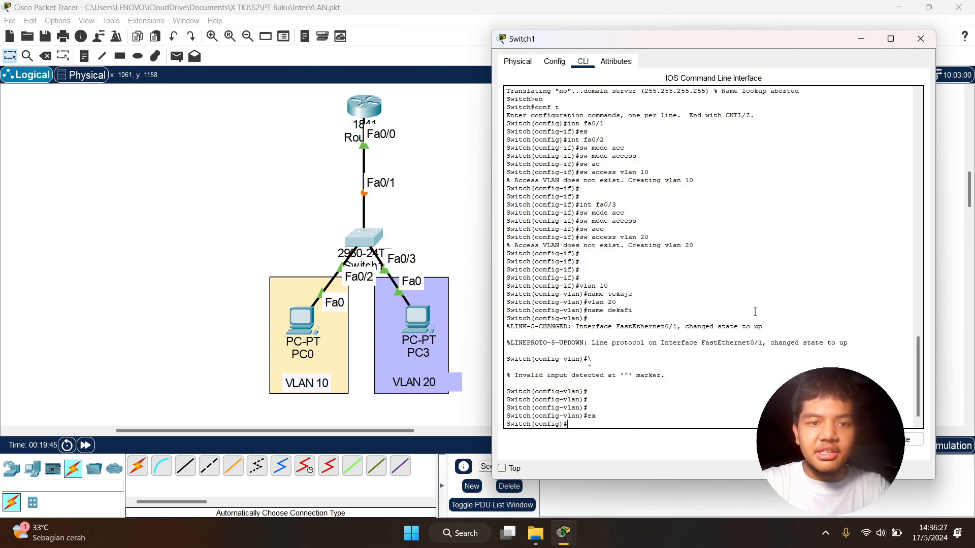
Set switch port fa0/1 to switchport mode trunk and fast-forward the simulation time in the workspace.
text(int fa0/1)
key(Return)
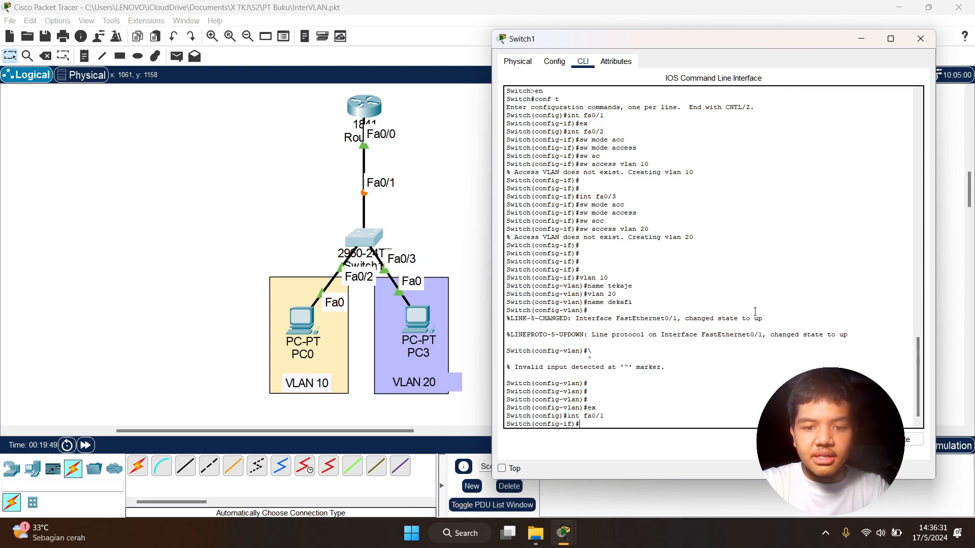
text(sw mo)
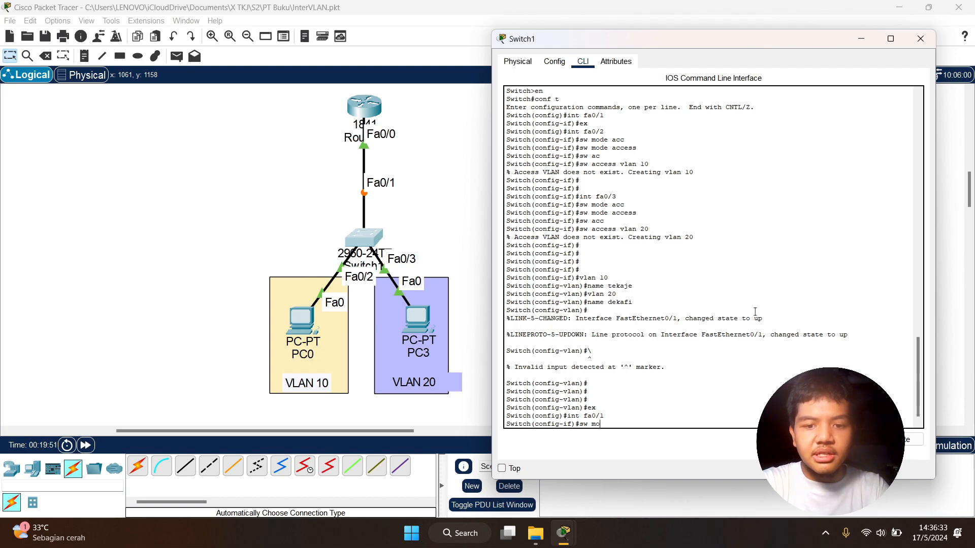
text(de tru)
key(Tab)
key(Return)
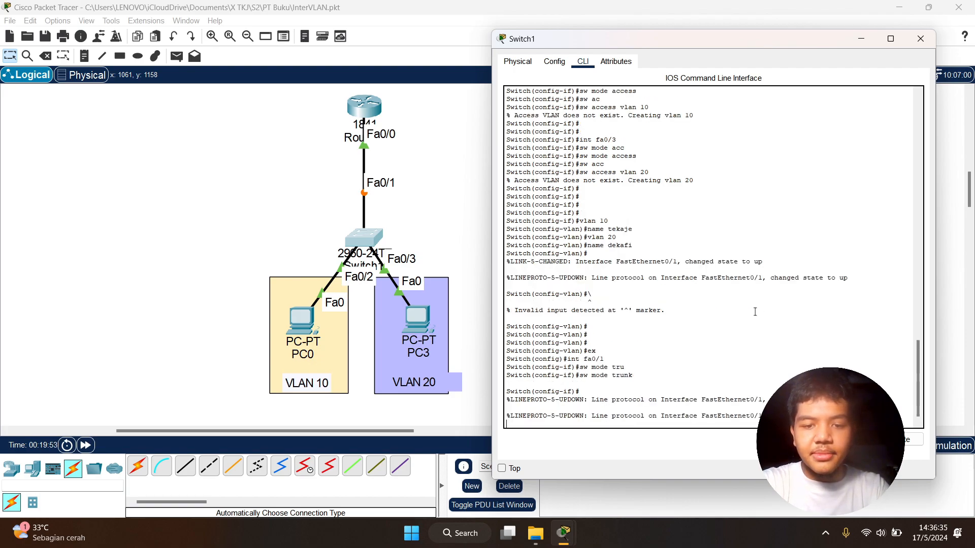
click(458, 157)
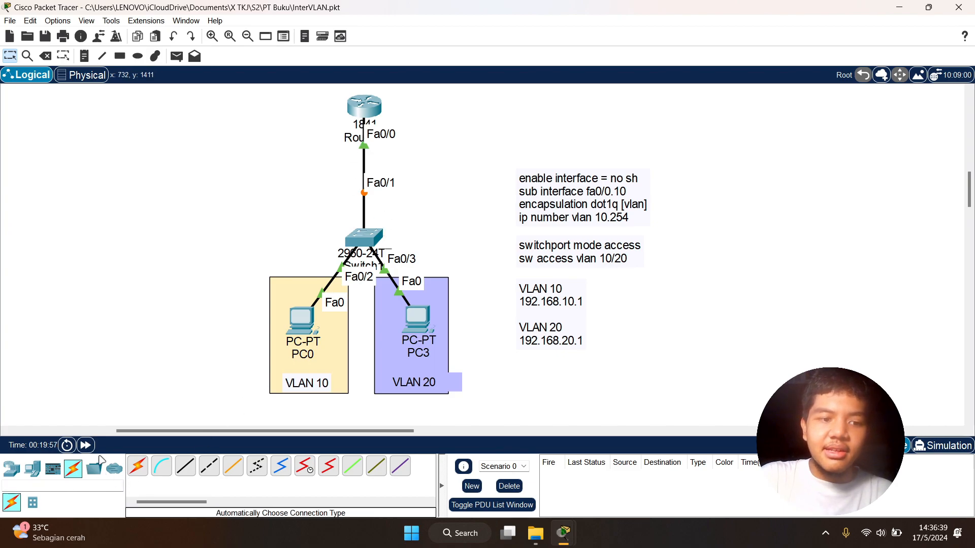
click(85, 446)
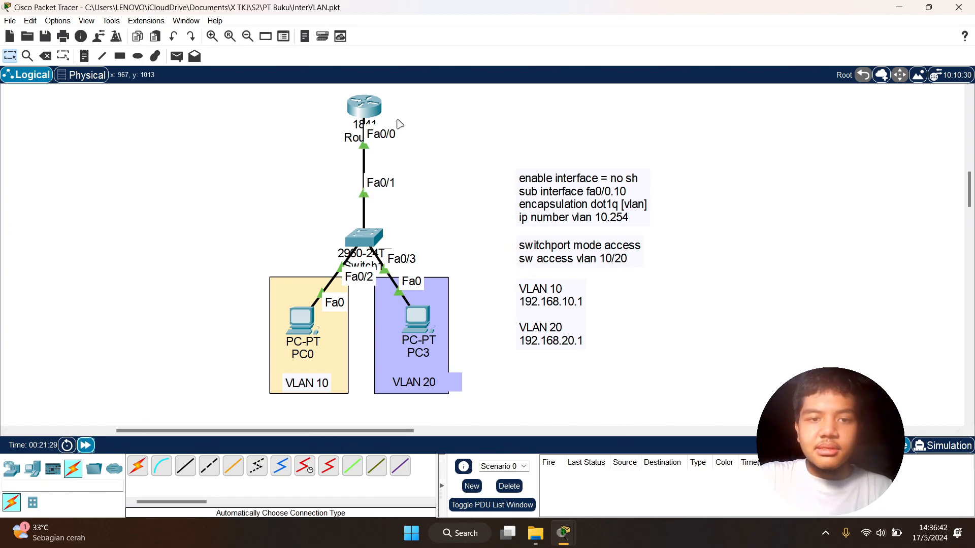
Review the fa0/0 command in Router1's command line and the sub-interface notes beside the topology.
click(375, 114)
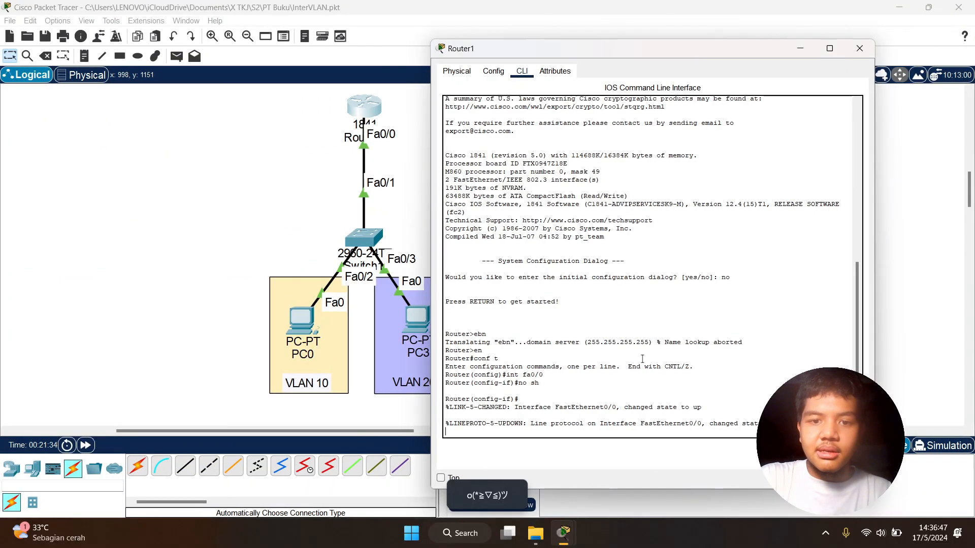
key(Return)
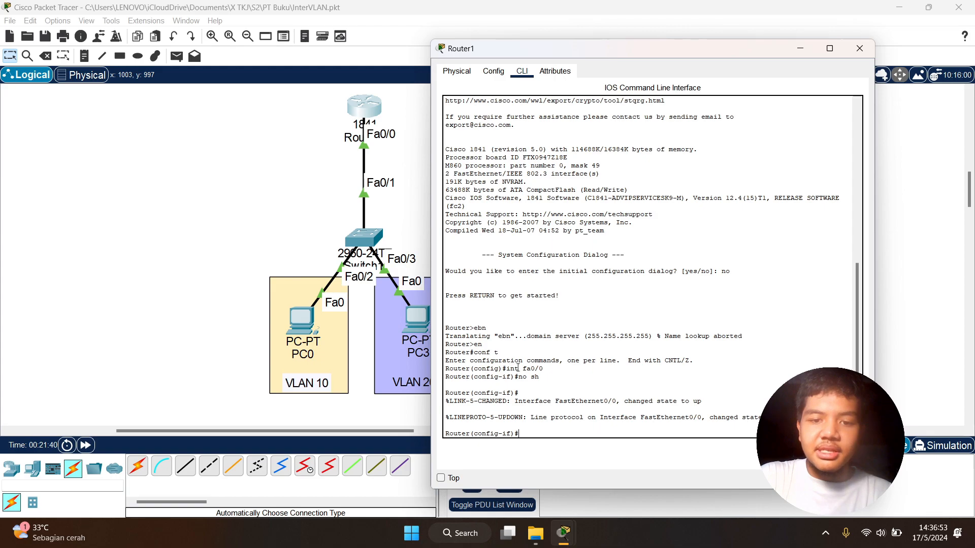
drag(522, 368, 543, 369)
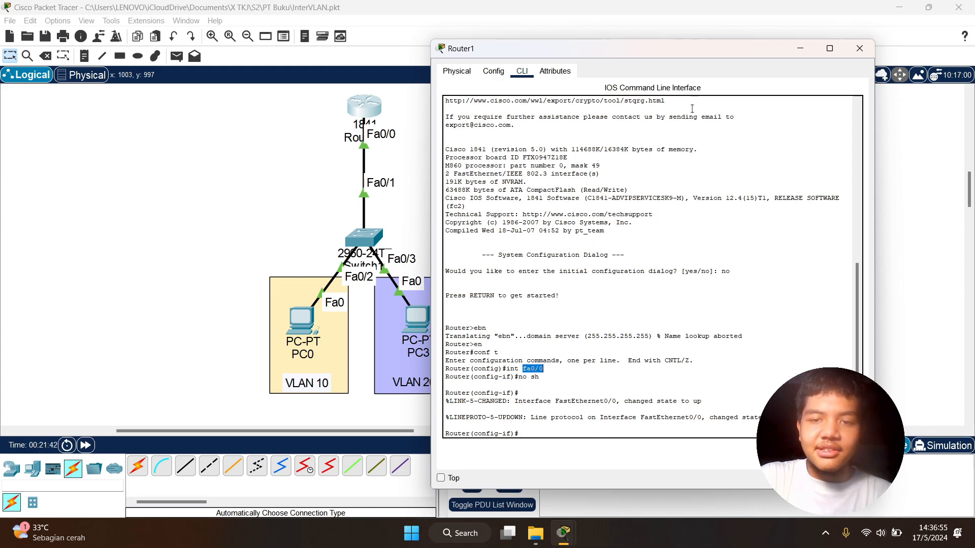
mouse_move(666, 56)
mouse_down()
mouse_move(378, 32)
mouse_move(385, 58)
mouse_move(654, 61)
mouse_up()
click(919, 153)
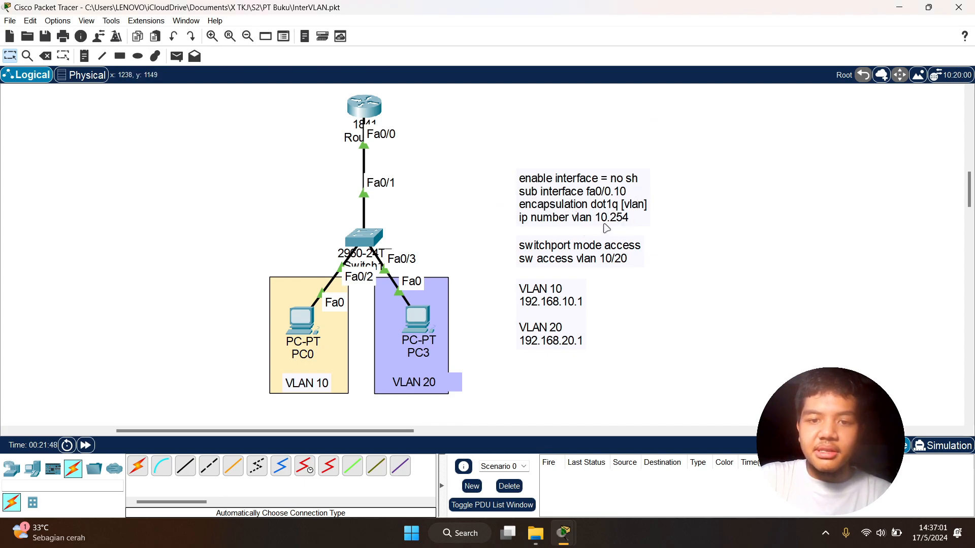
Return to Router1's command line and create sub-interface fa0/0.10.
mouse_move(565, 536)
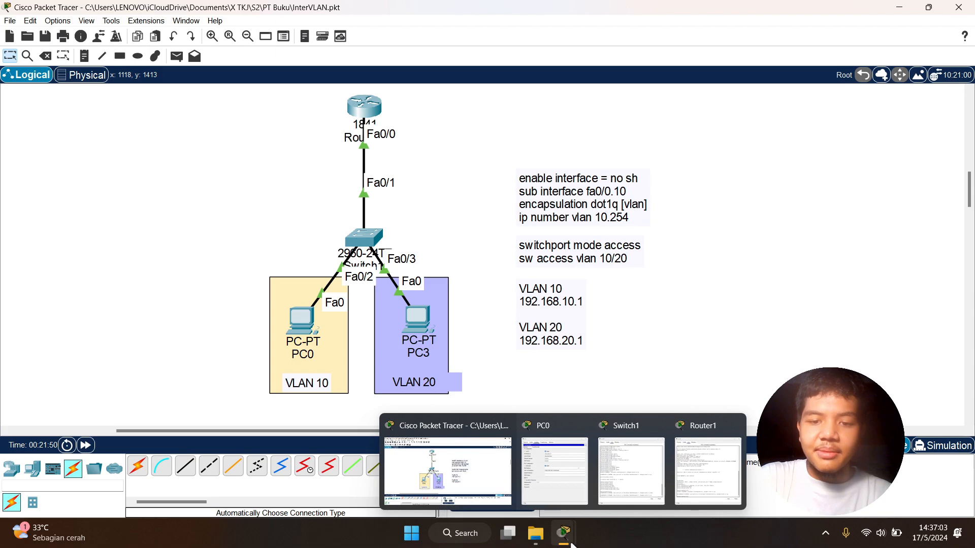
click(707, 471)
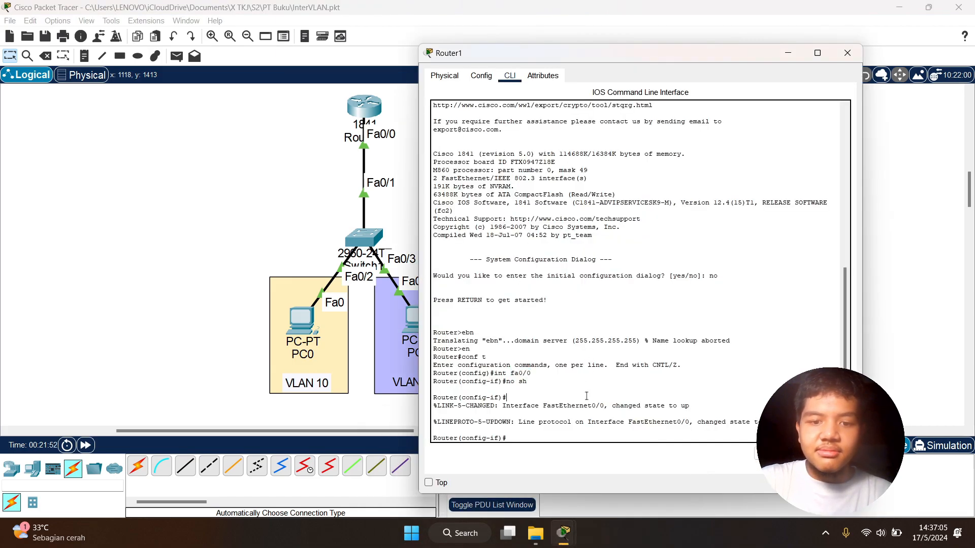
key(Return)
key(Return)
text(int fa0/0.10)
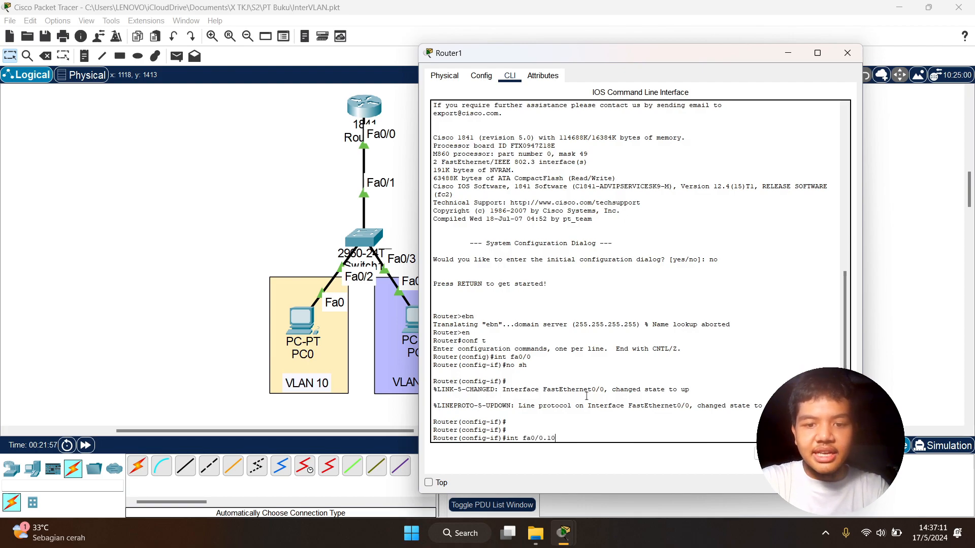
key(Return)
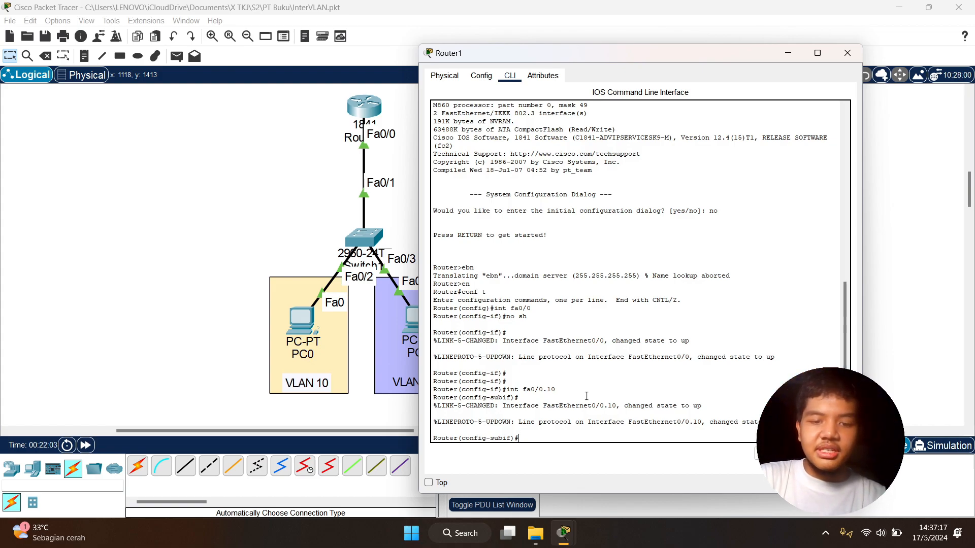
Set encapsulation dot1q 10 on sub-interface fa0/0.10 and assign it IP address 192.168.10.254 with mask 255.255.255.0.
text(enca)
key(Tab)
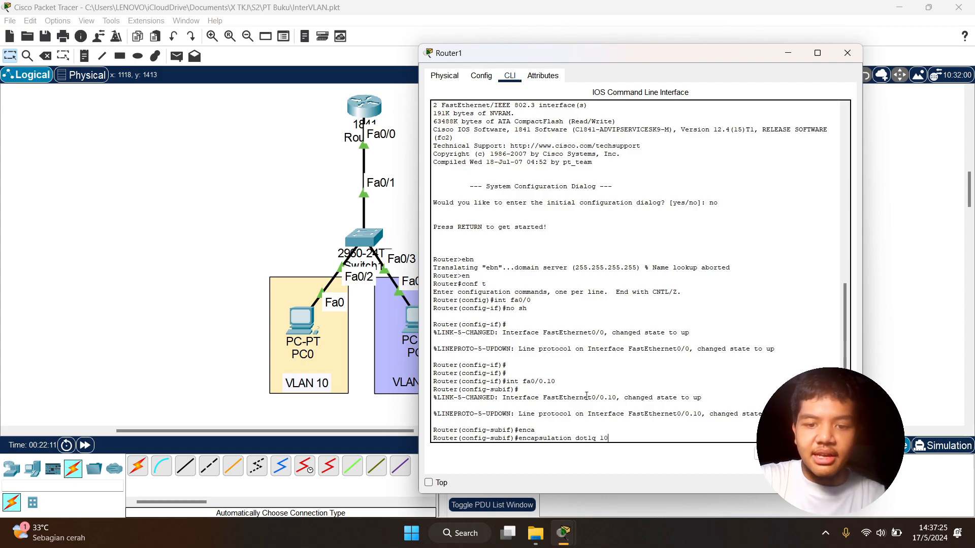
key(Return)
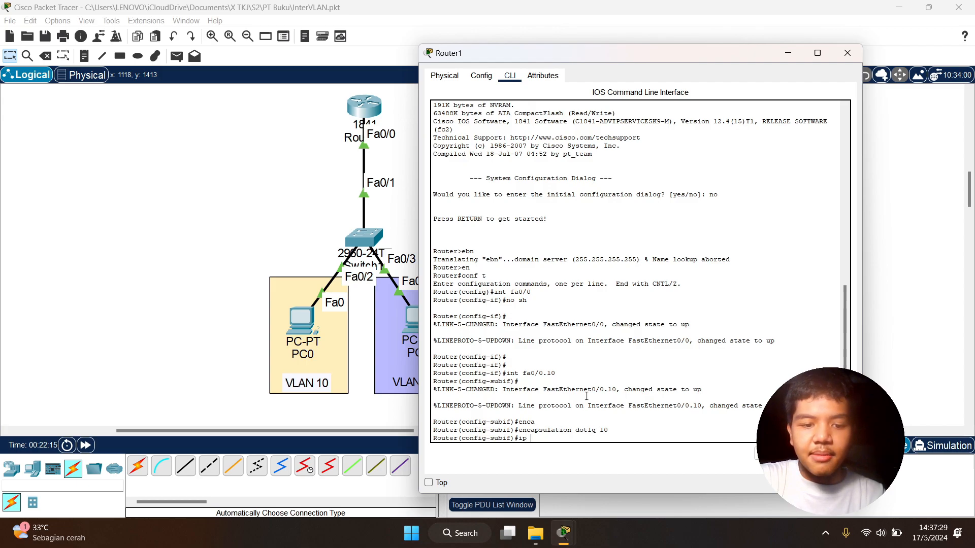
text(ip ad 192.168.10.254 255.255.25)
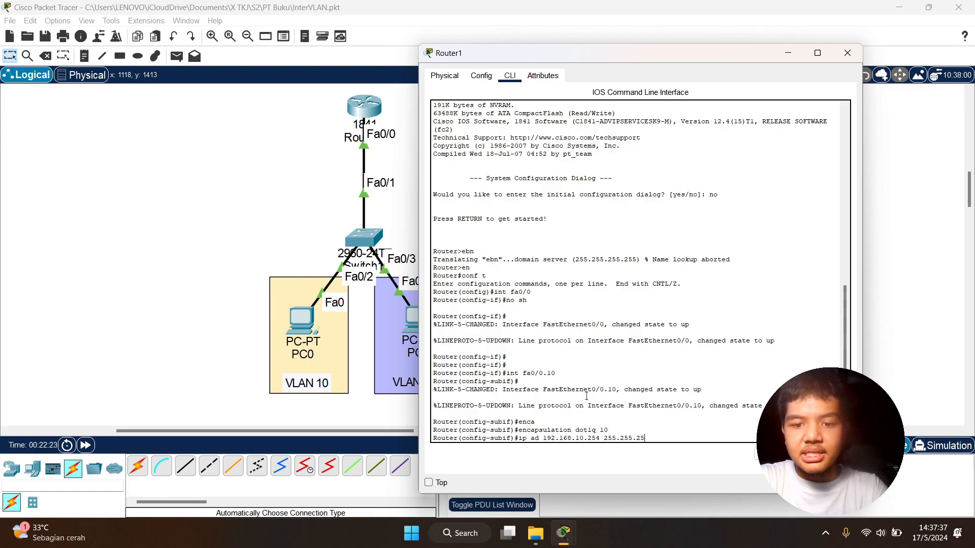
key(Return)
Create sub-interface fa0/0.20 on Router1.
key(Return)
key(Return)
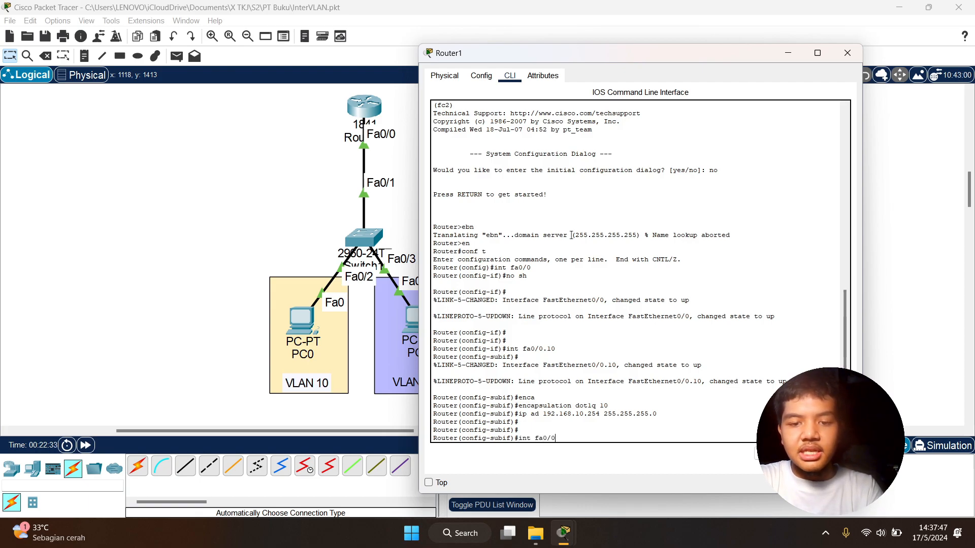
text(20)
key(Return)
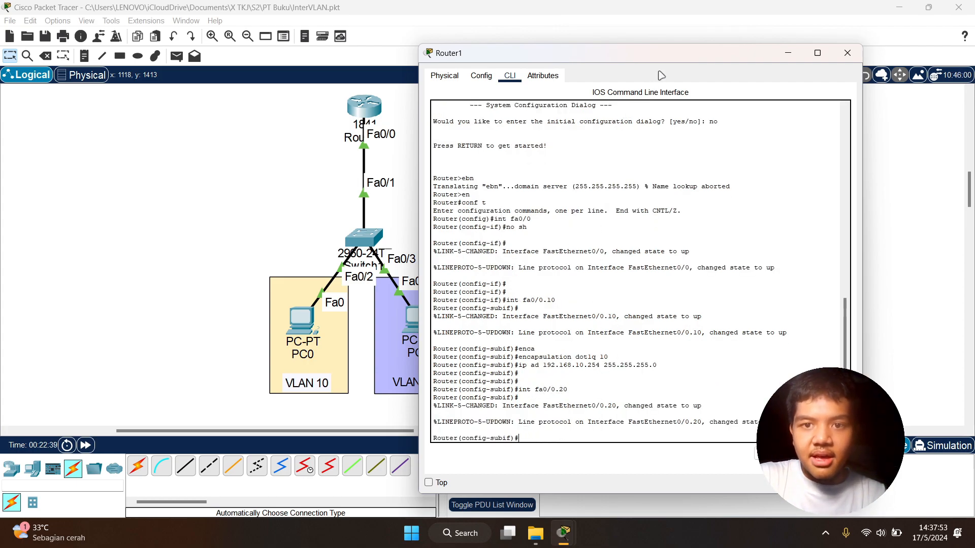
Set encapsulation dot1q 20 on Router1's sub-interface fa0/0.20.
drag(662, 55, 703, 64)
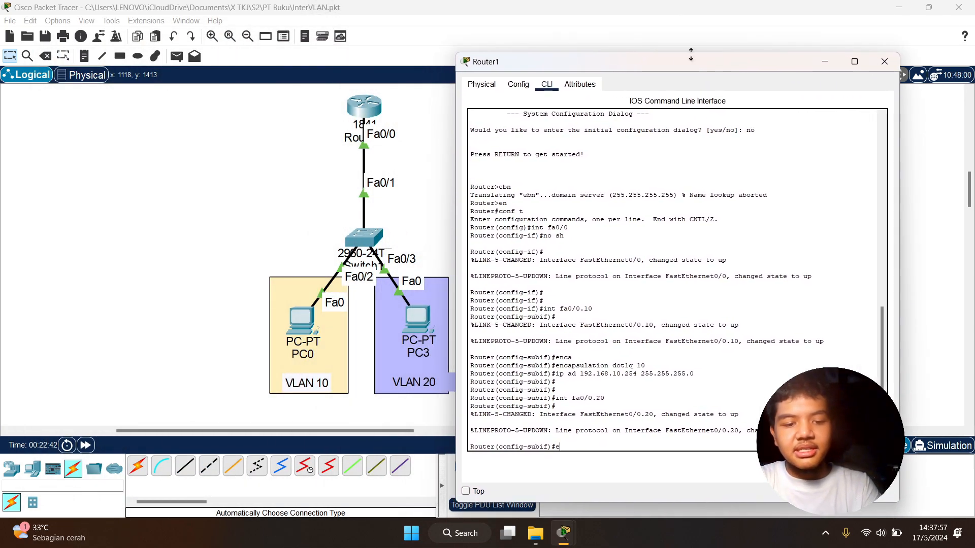
text(a)
key(Tab)
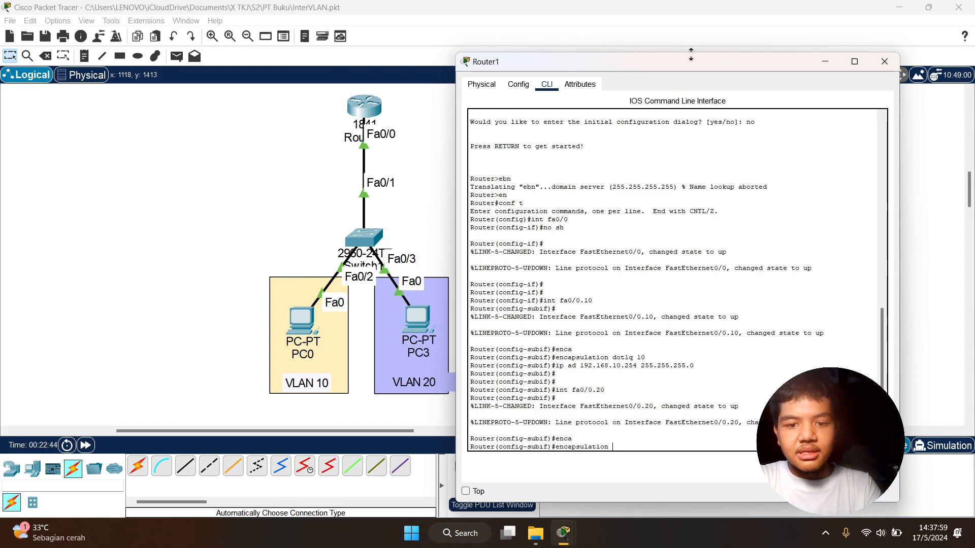
text(dot1q 20)
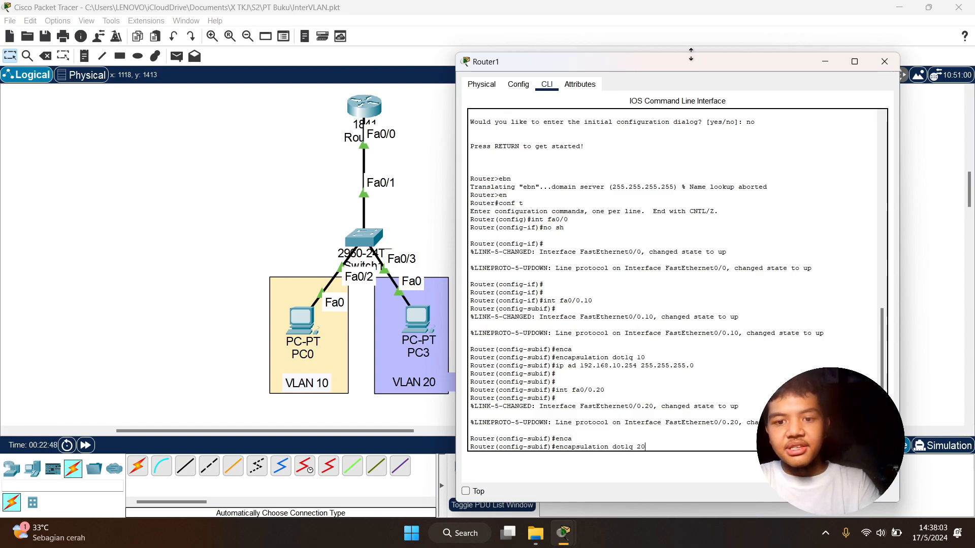
key(Return)
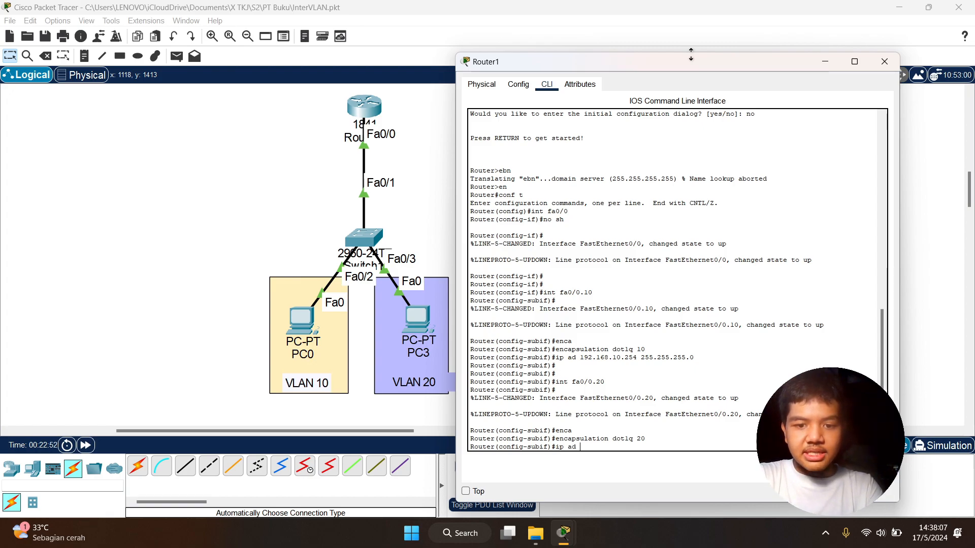
Assign sub-interface fa0/0.20 the IP address 192.168.20.254 with mask 255.255.255.0, and minimize Router1's window.
text(ip ad 1921.68.20)
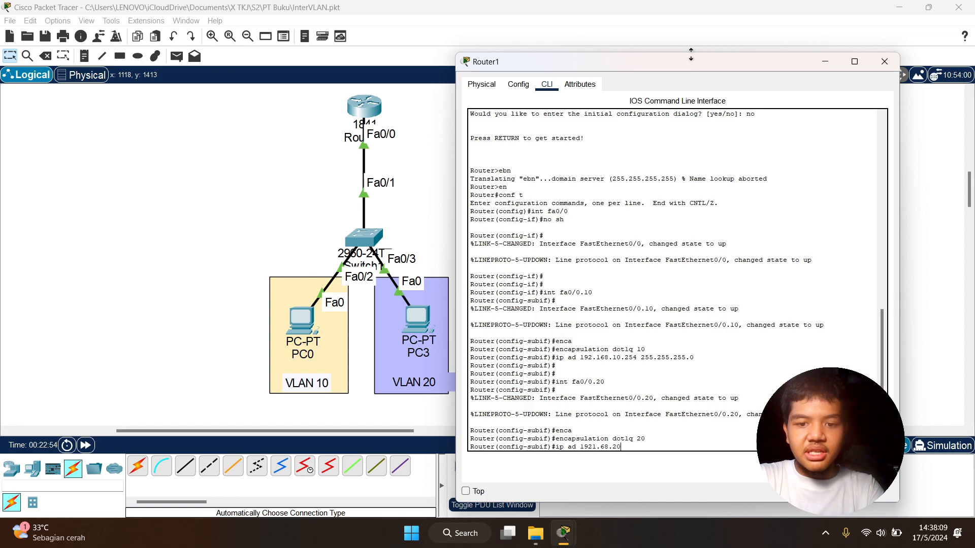
key(BackSpace)
text(.1)
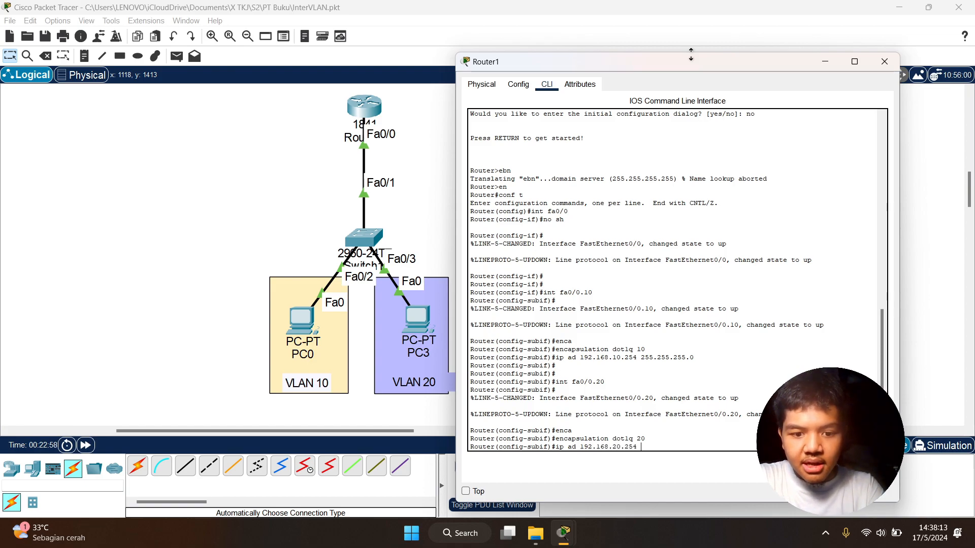
text(68.20.254 255.255.255.)
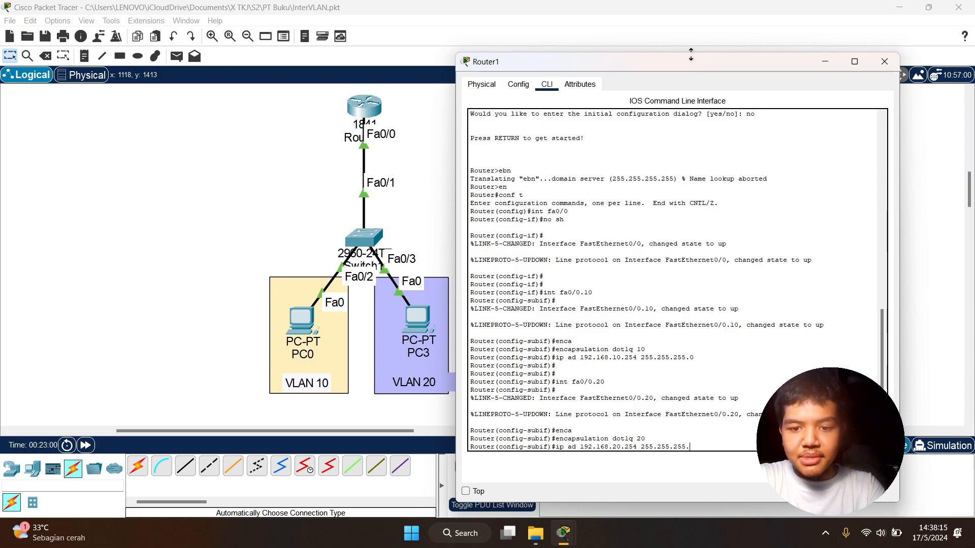
text(0)
key(Return)
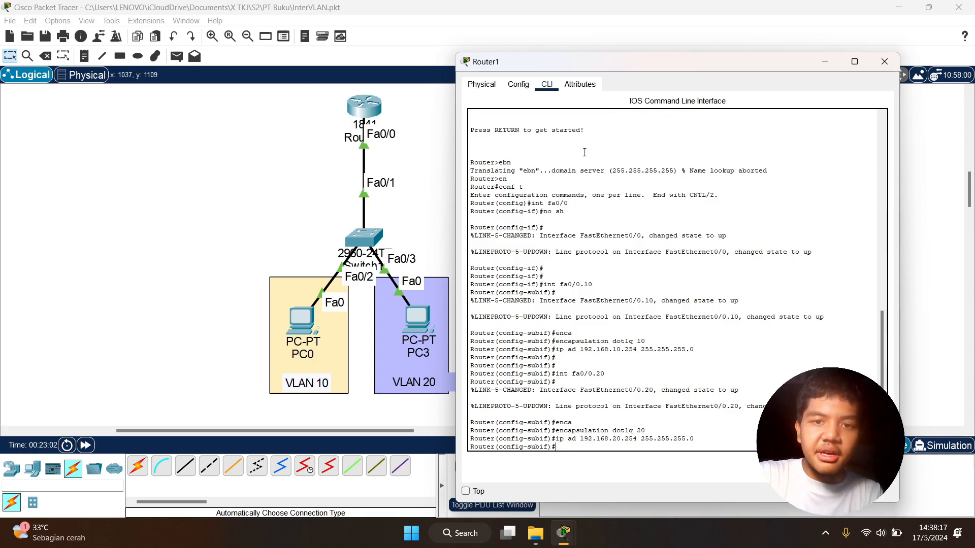
click(824, 61)
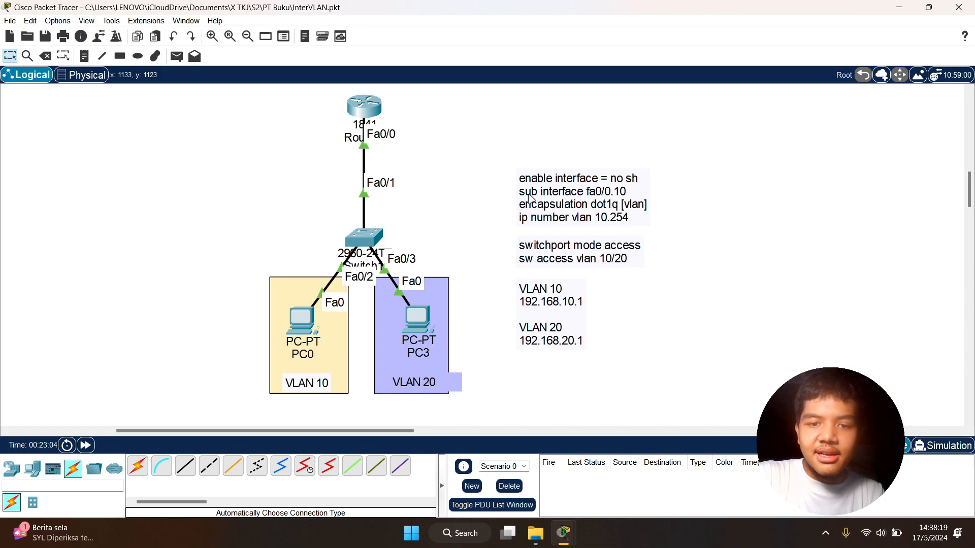
drag(559, 148, 690, 381)
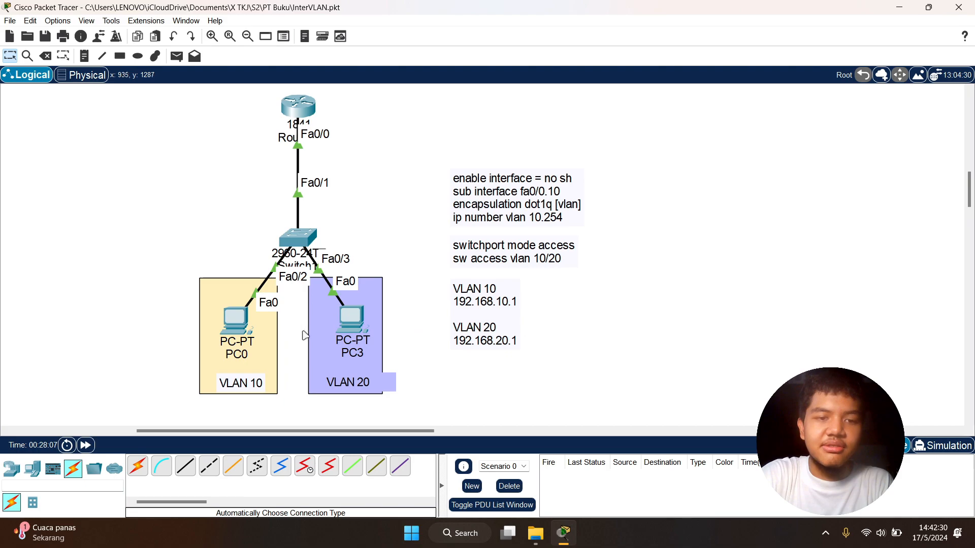
Set PC0's default gateway to 192.168.10.254 in its IP configuration.
click(236, 321)
click(410, 142)
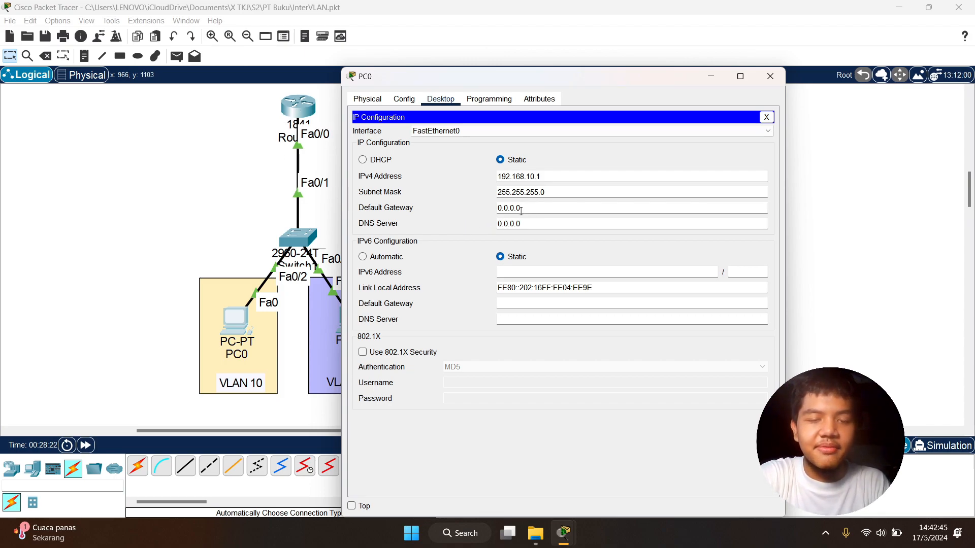
double_click(505, 207)
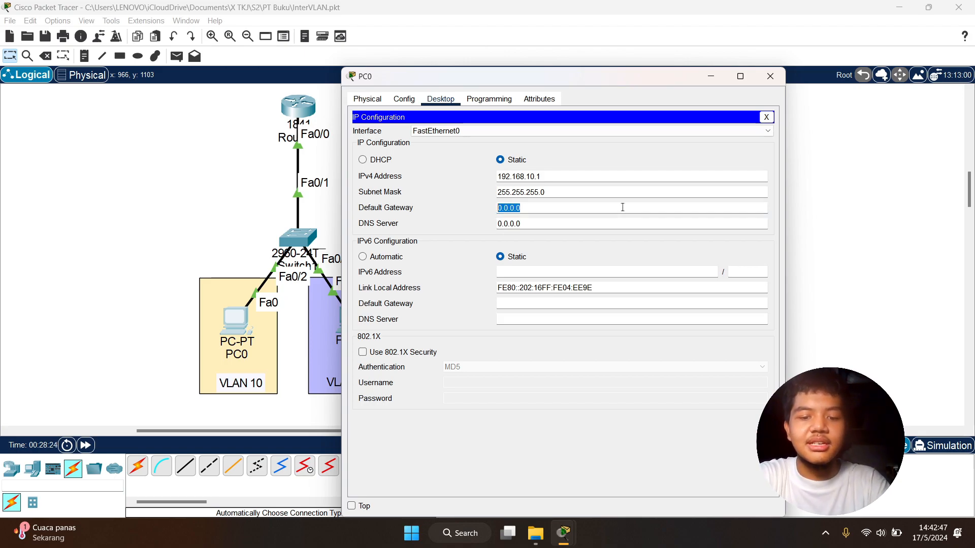
text(192.168)
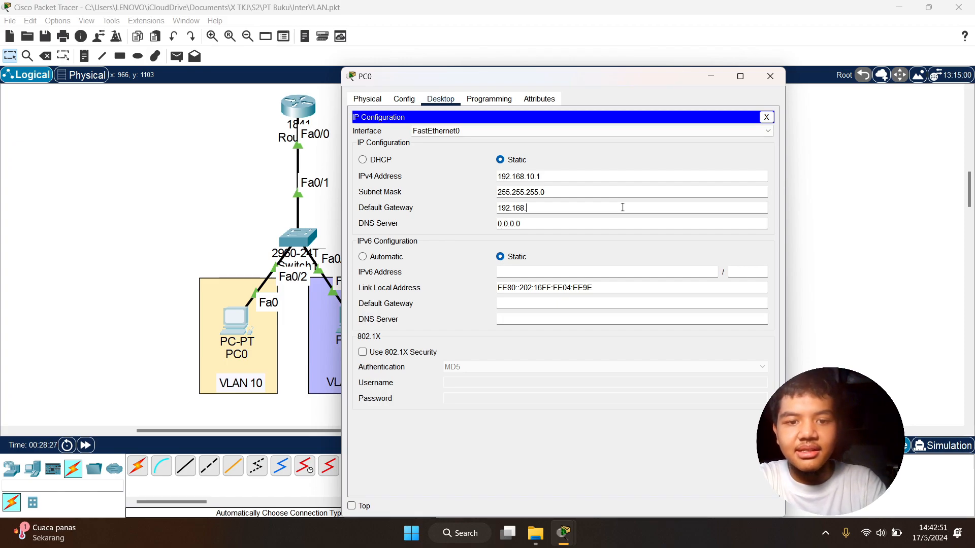
text(.10.254)
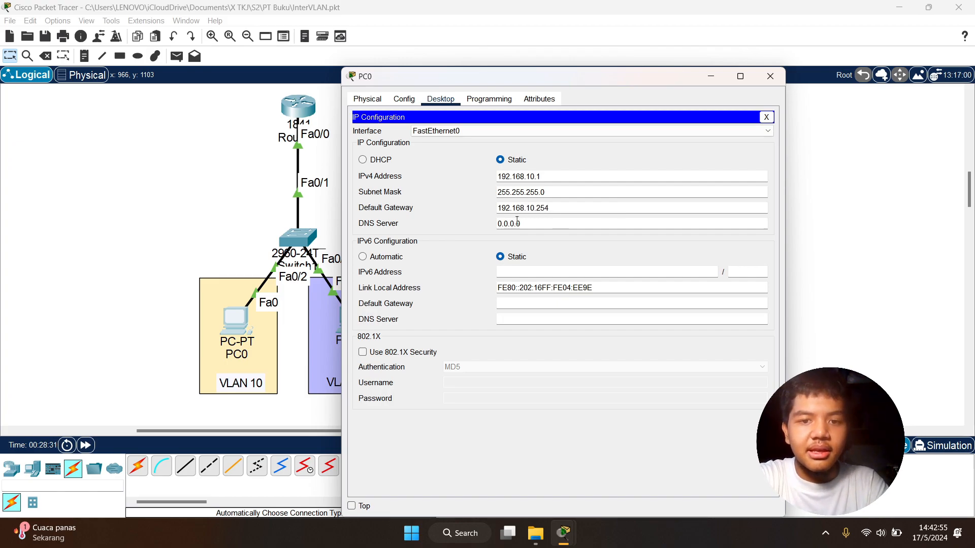
click(158, 195)
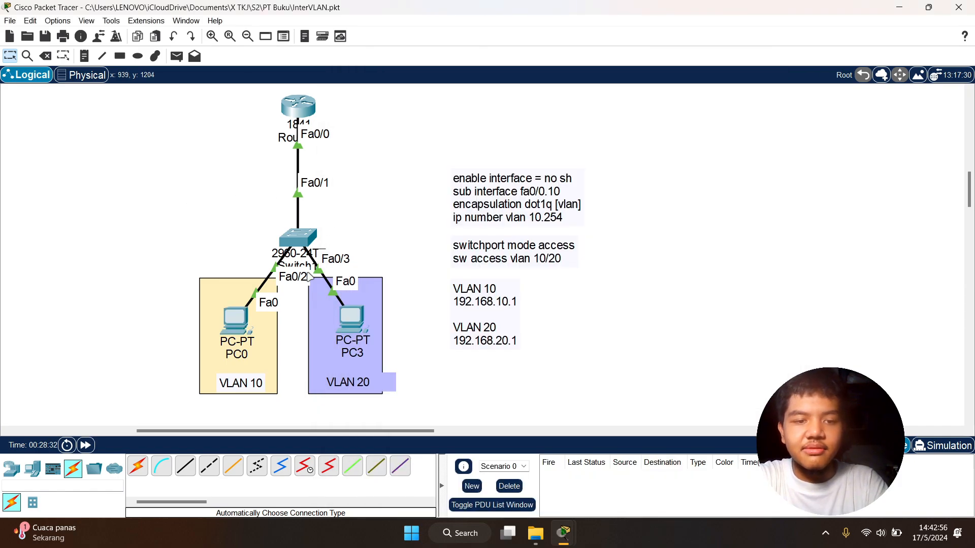
Set PC3's default gateway to 192.168.20.254 in its IP configuration, and close PC3's window.
click(354, 328)
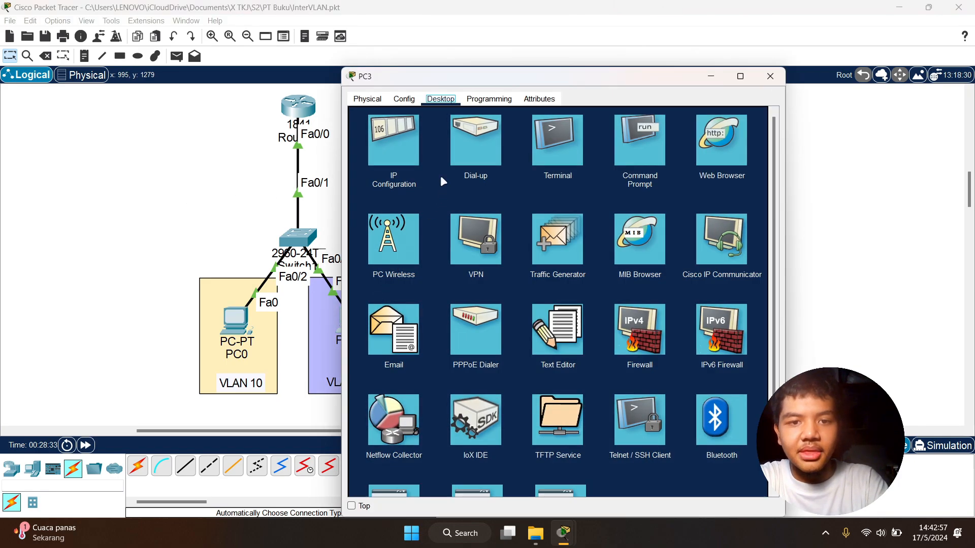
click(404, 136)
drag(446, 82, 528, 81)
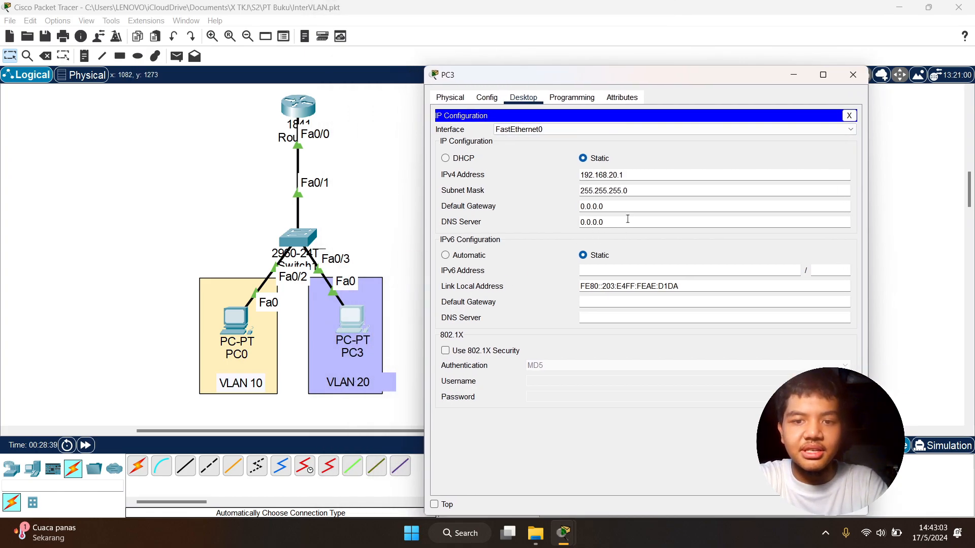
click(614, 206)
drag(614, 206, 572, 210)
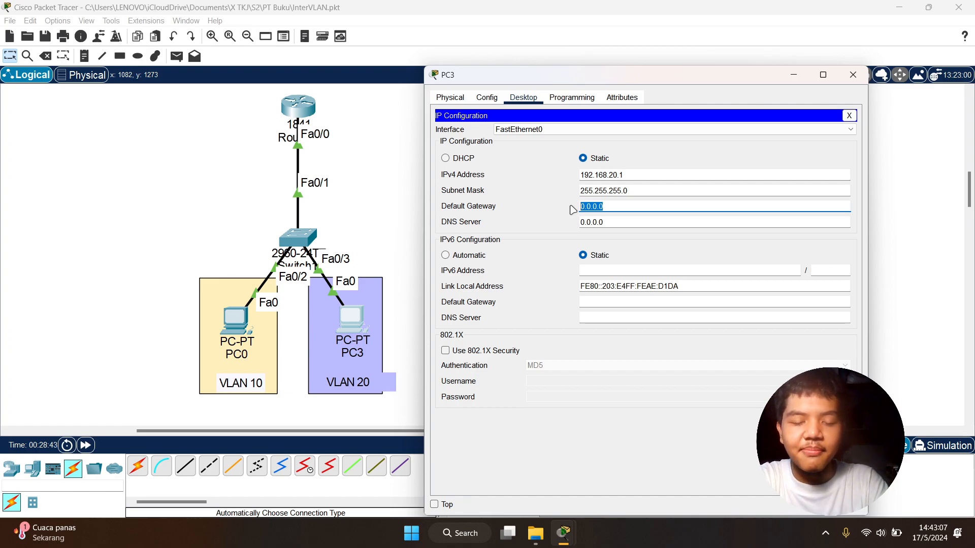
text(192.168)
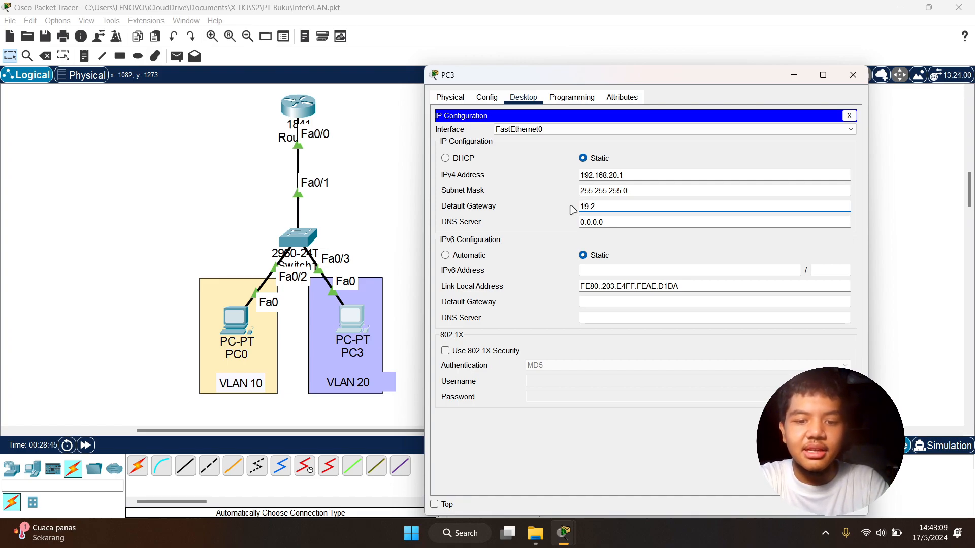
text(.2)
key(BackSpace)
key(BackSpace)
text(2.)
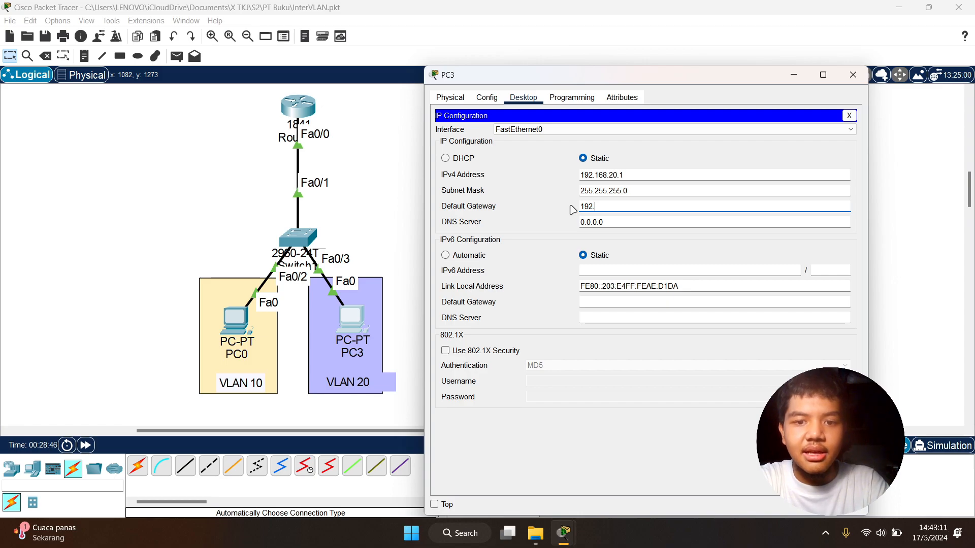
text(168.20.254)
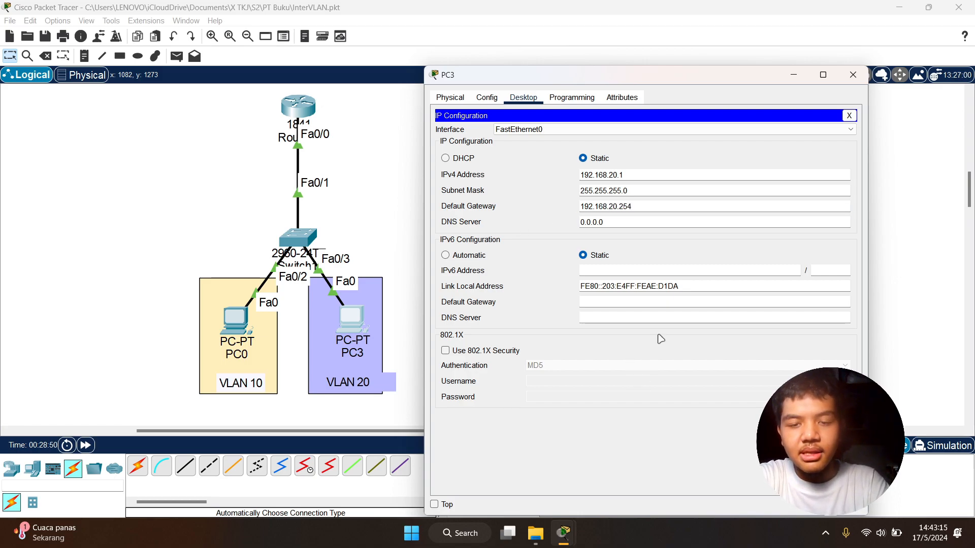
click(850, 117)
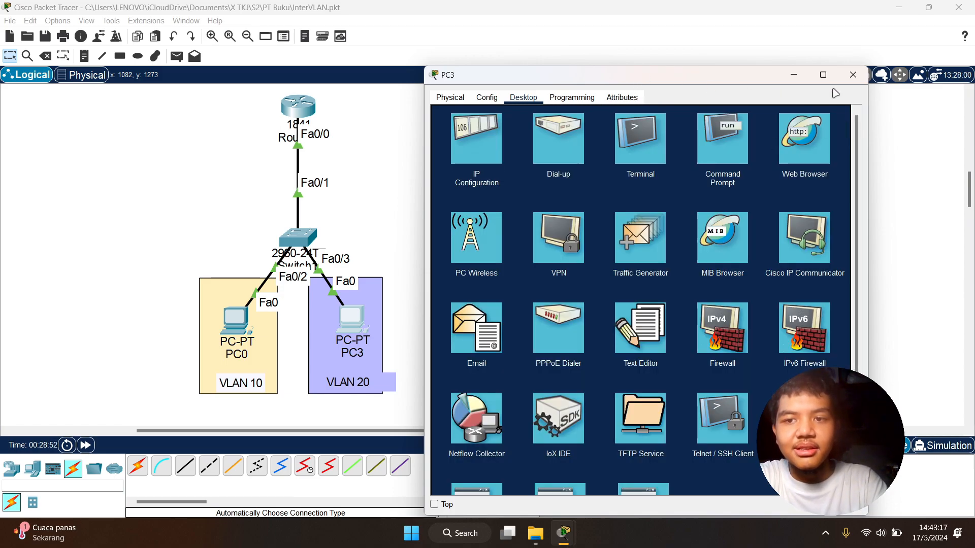
click(853, 75)
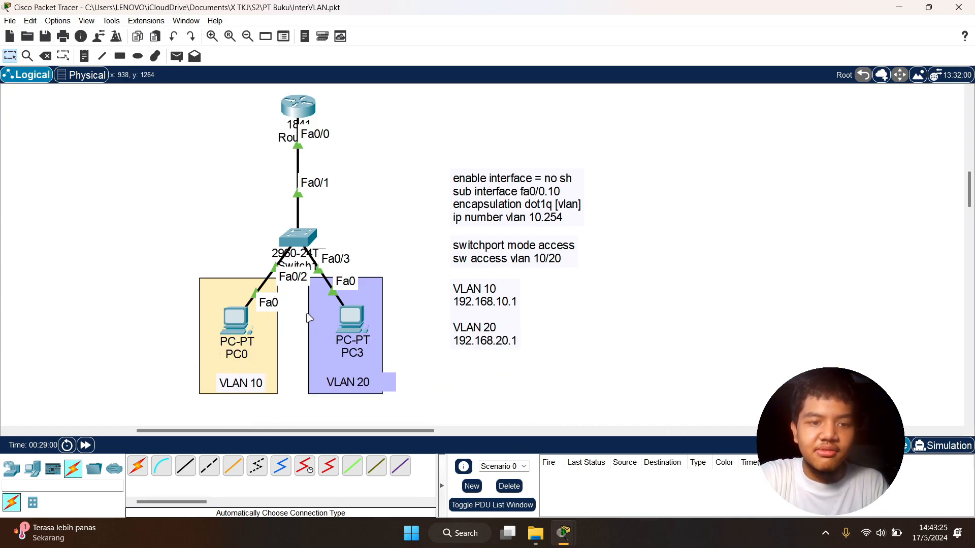
Close PC0's IP configuration and move the PC0 and PC3 windows clear of the topology, with PC0 in front.
click(229, 325)
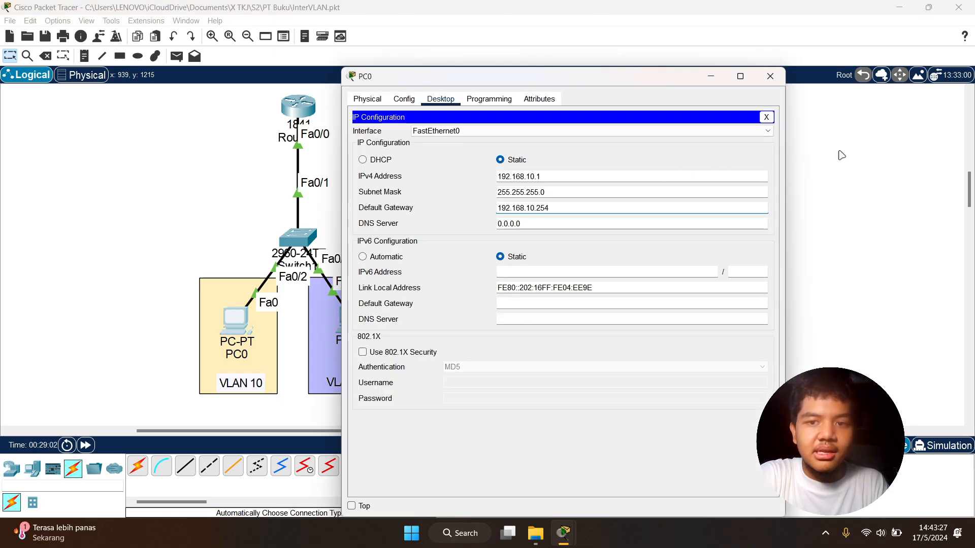
click(764, 118)
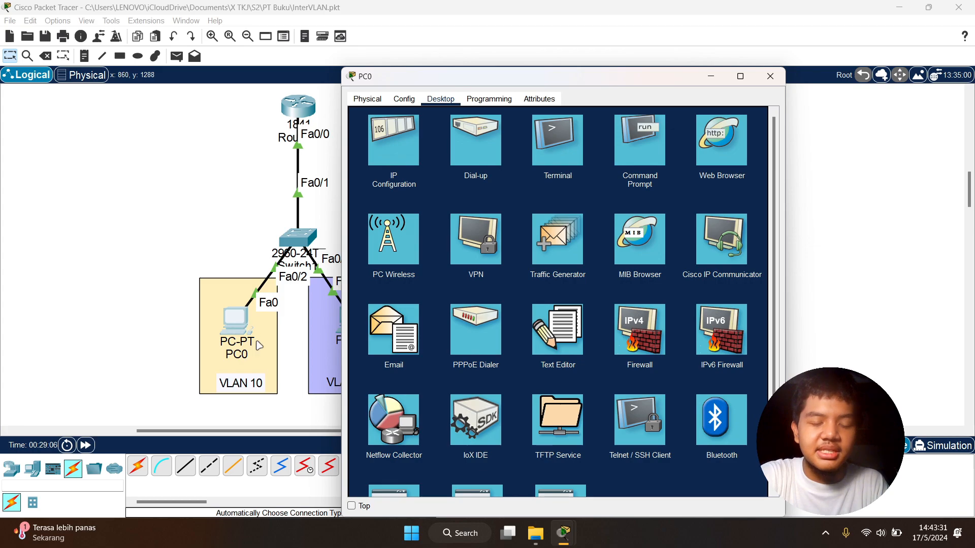
drag(504, 88, 636, 74)
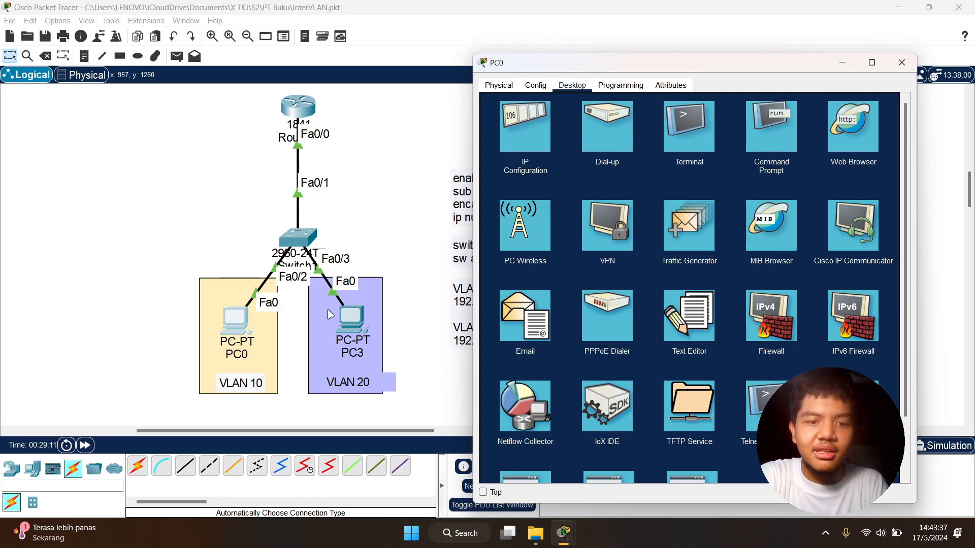
click(352, 325)
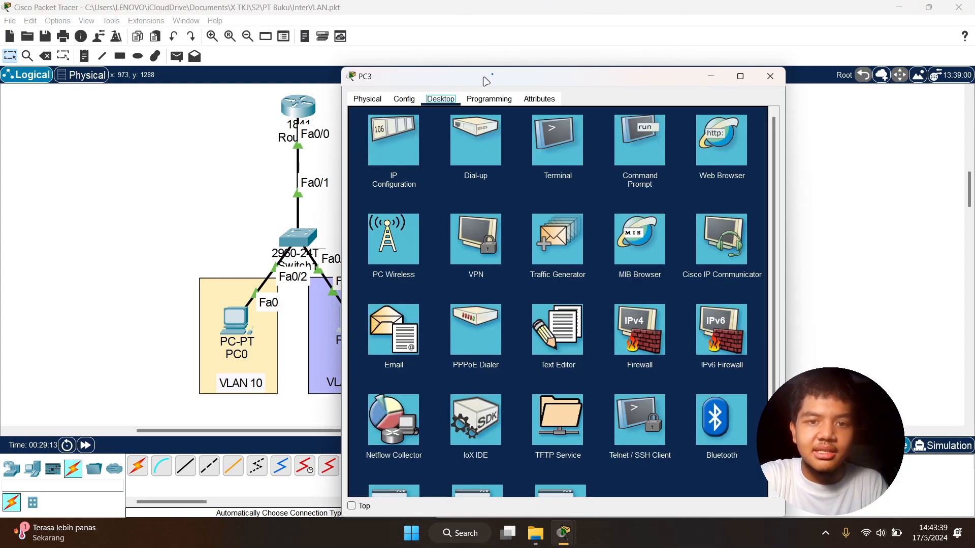
drag(485, 79, 559, 73)
click(239, 324)
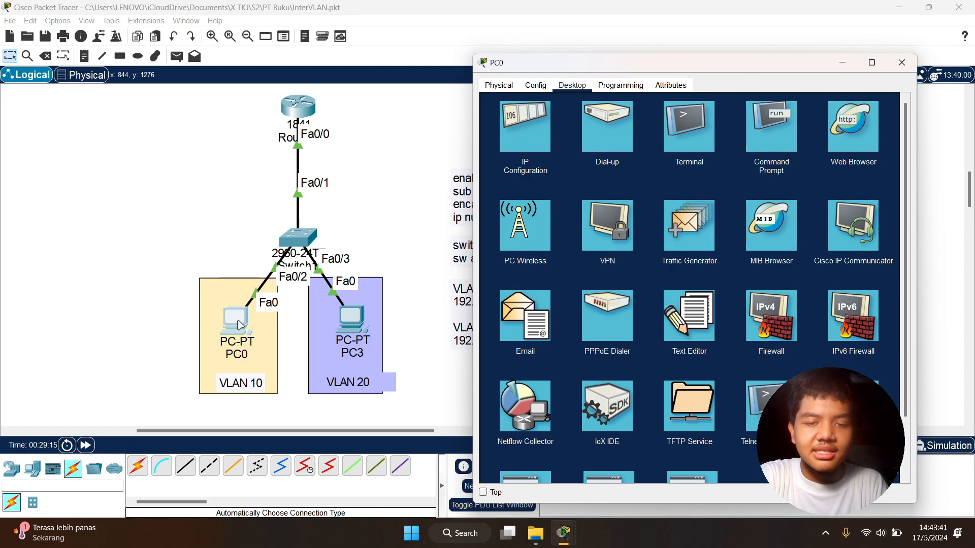
Test inter-VLAN connectivity by pinging 192.168.20.1 from PC0's command prompt, and examine the replies.
click(783, 162)
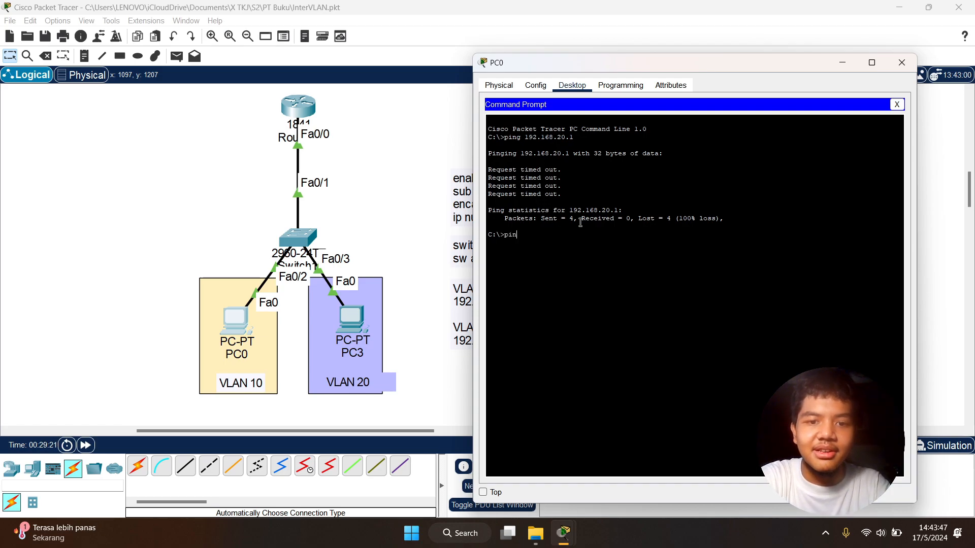
text(ping 1921.68.)
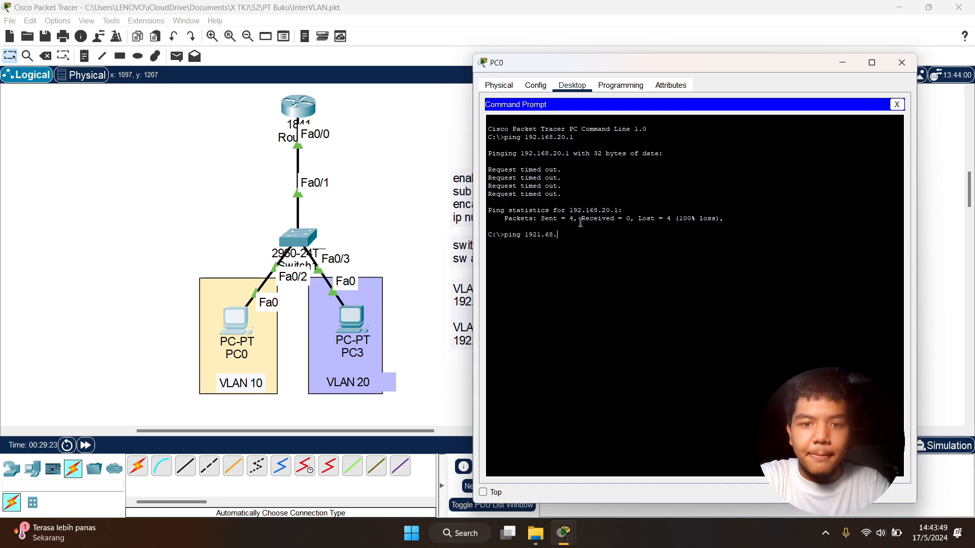
key(BackSpace)
key(BackSpace)
key(BackSpace)
key(BackSpace)
key(BackSpace)
text(.1)
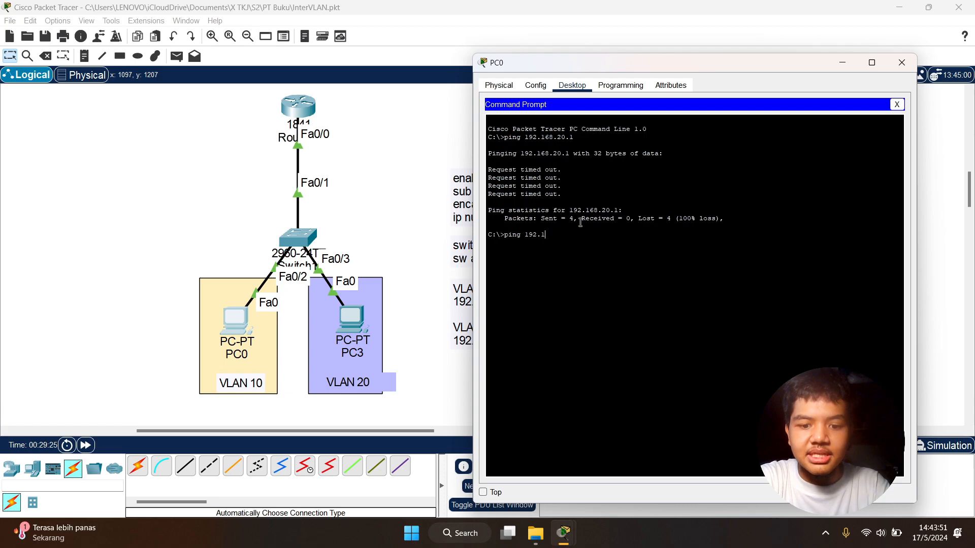
text(68.20.1)
key(Return)
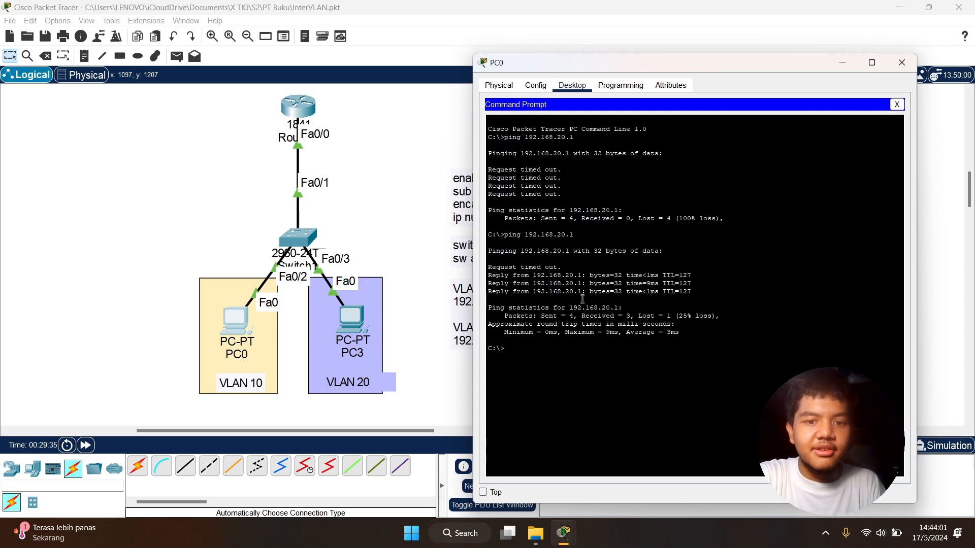
drag(514, 290, 596, 299)
click(660, 288)
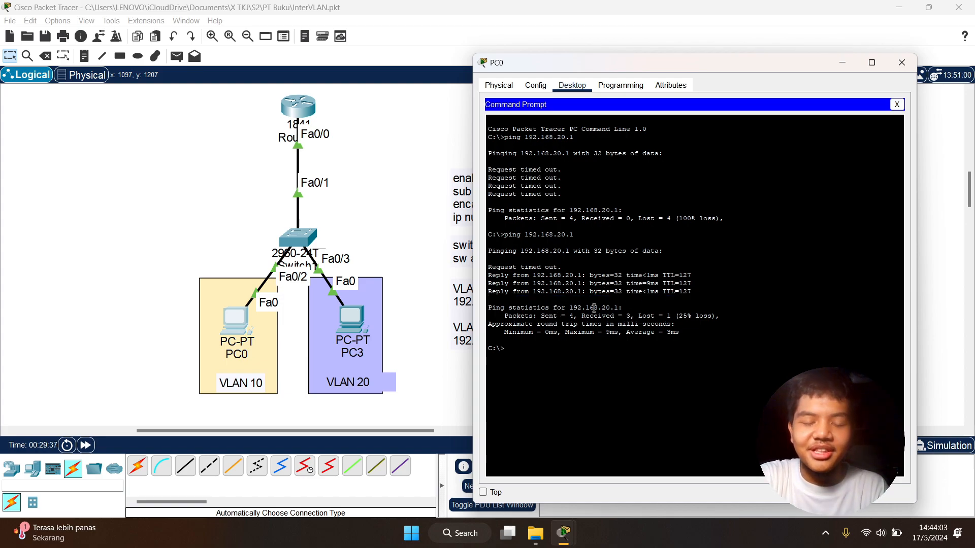
Ping 192.168.10.1 from PC3's command prompt to test the route back to VLAN 10, and close PC3's window.
click(412, 297)
click(349, 313)
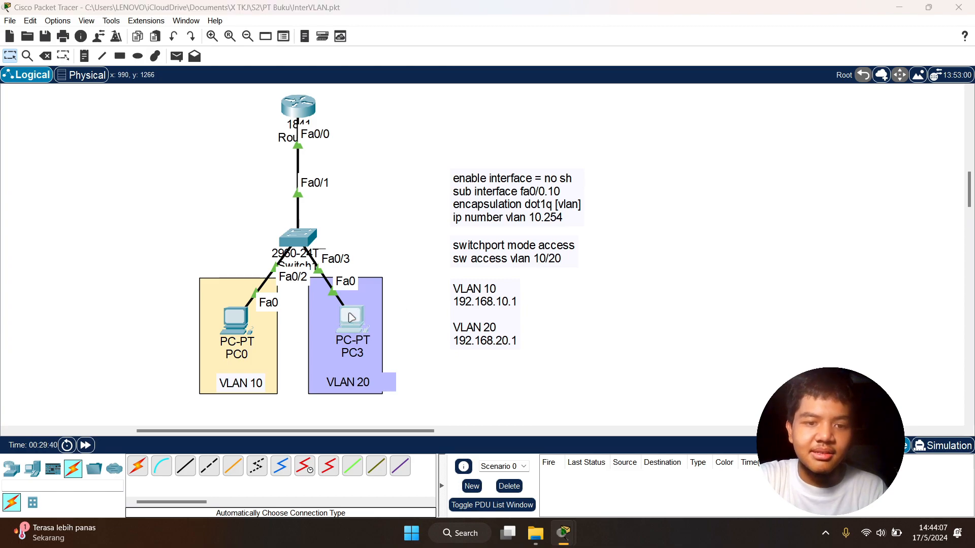
click(716, 147)
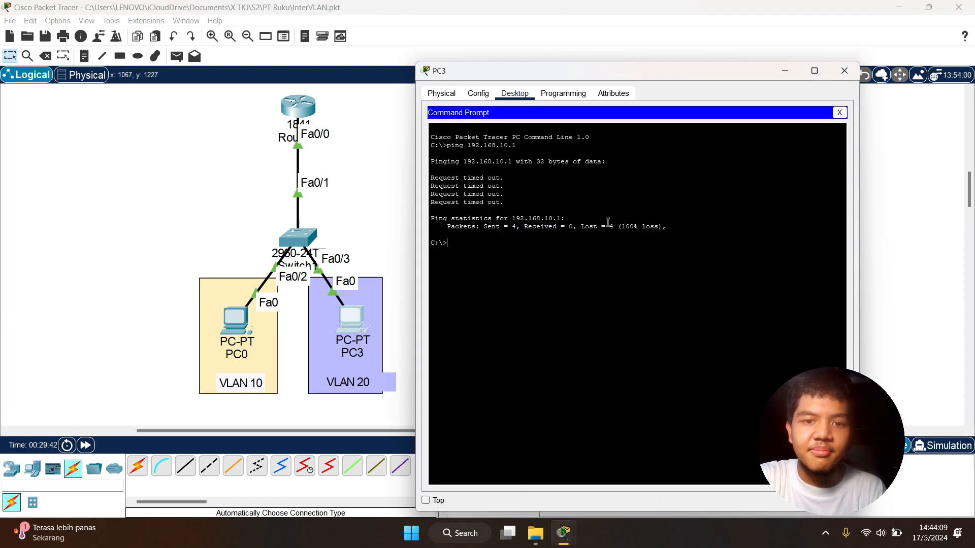
text(ping 192.16)
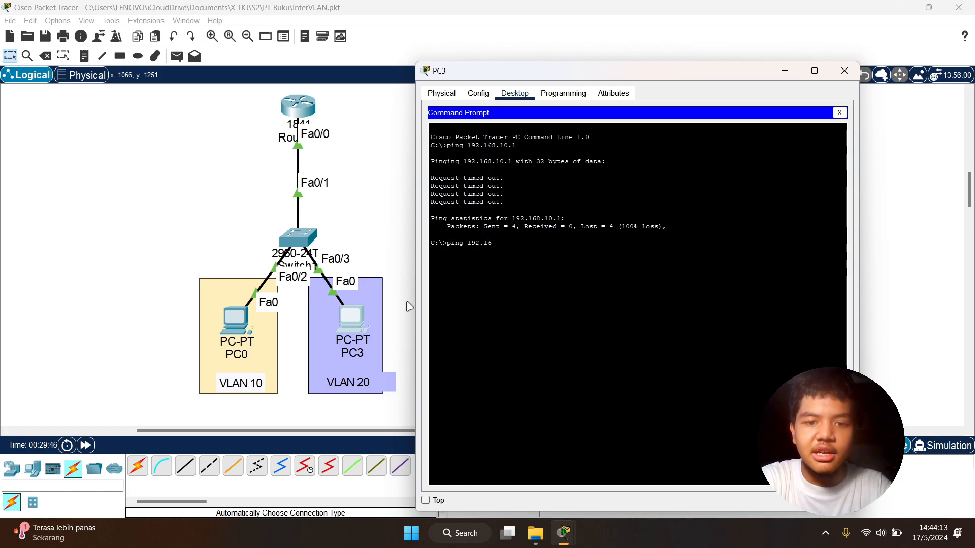
text(8.10.1)
key(Return)
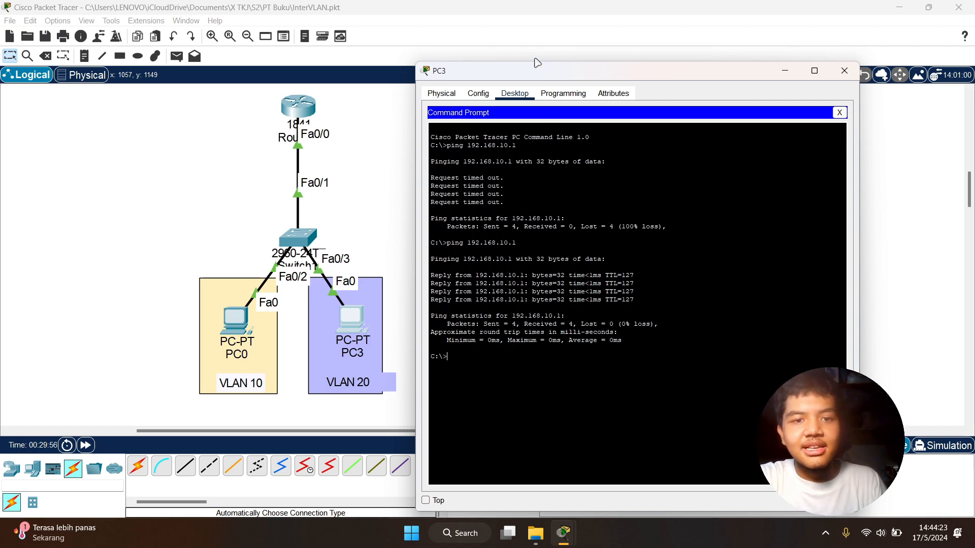
click(844, 70)
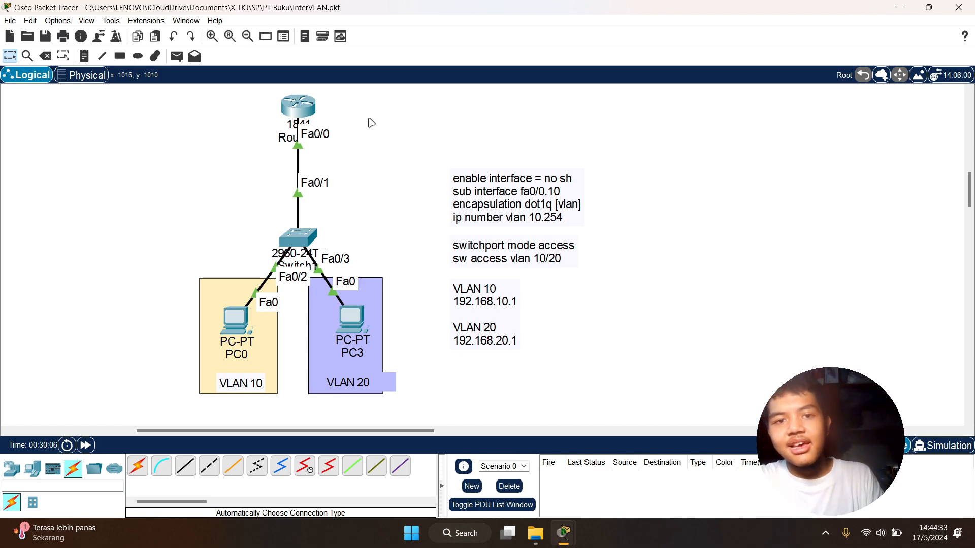
drag(167, 99, 410, 408)
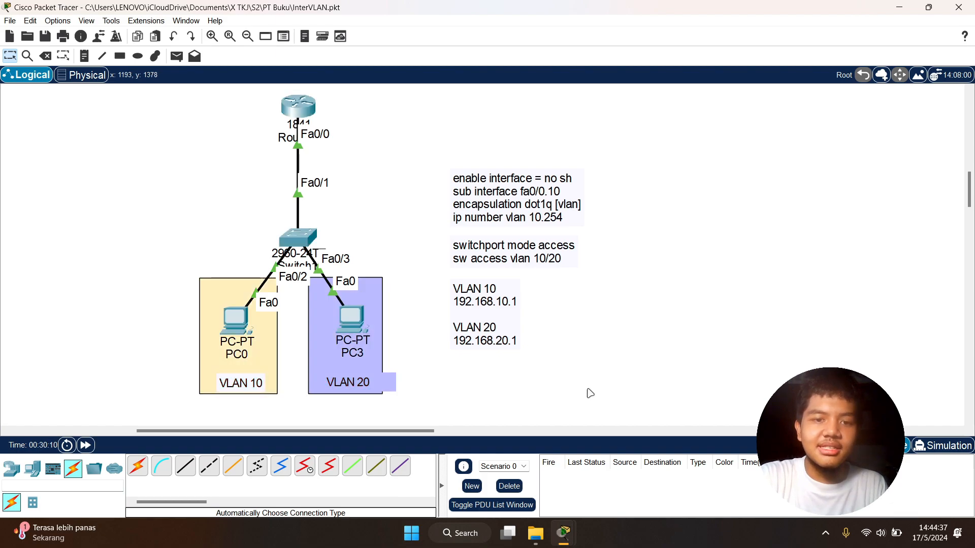